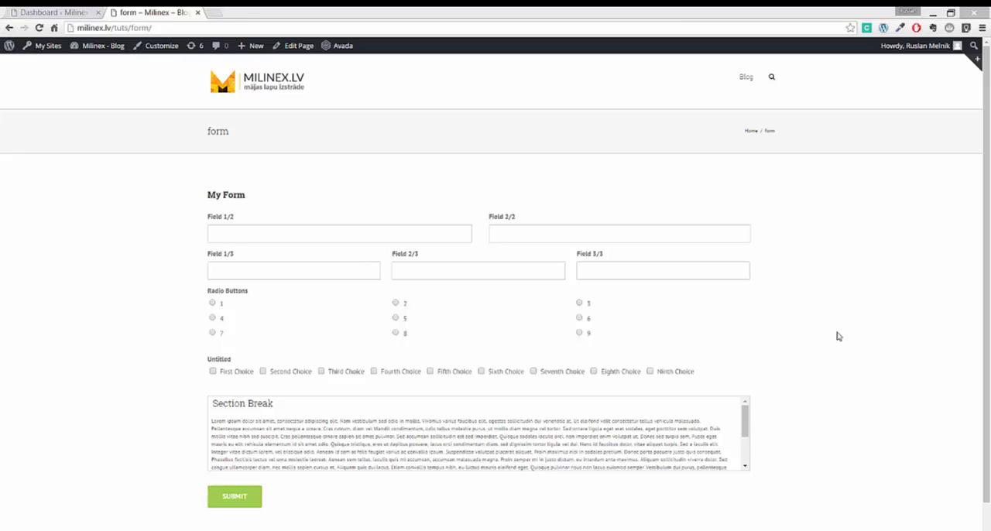
# - Examine the published My Form page, trying its half-width and third-width text fields and its radio buttons
pyautogui.click(838, 336)
pyautogui.scroll(-1, 838, 336)
pyautogui.scroll(1, 838, 337)
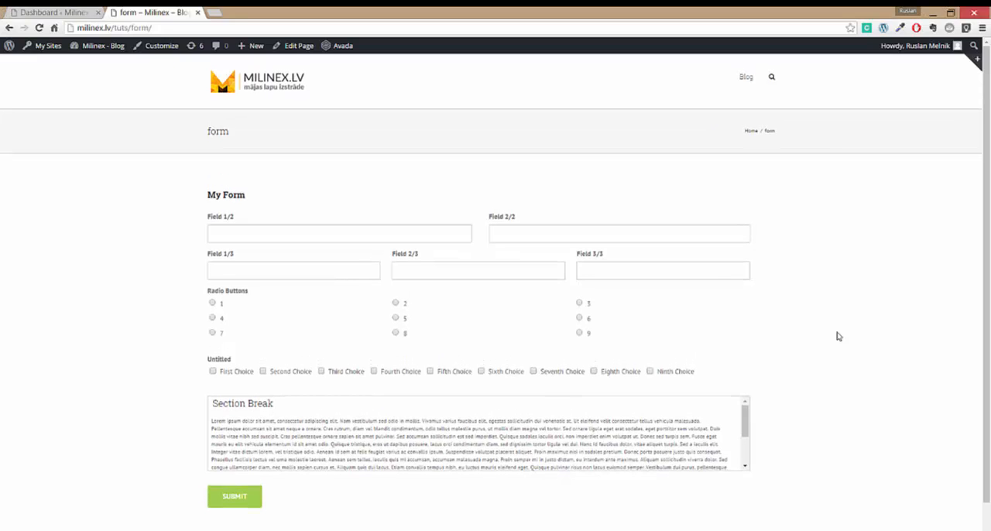
pyautogui.click(250, 231)
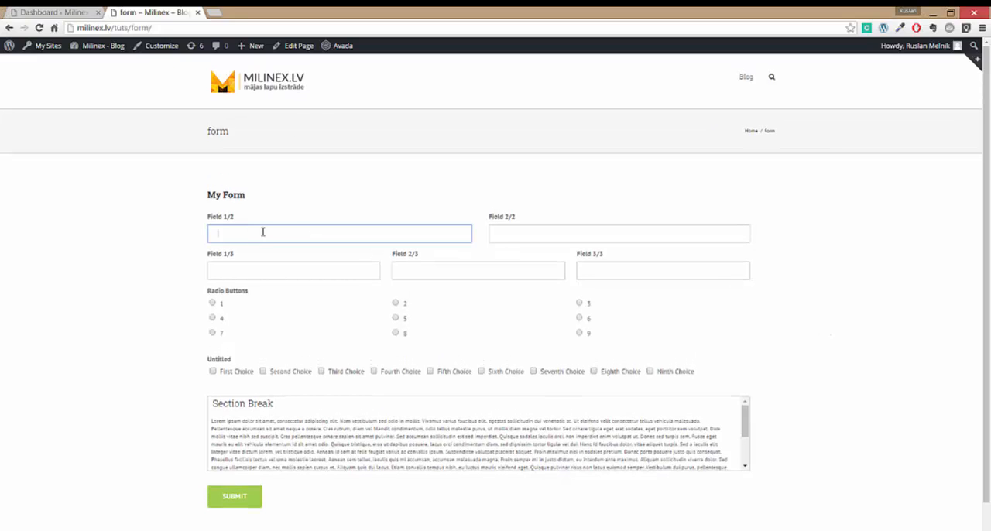
pyautogui.click(506, 239)
pyautogui.click(500, 264)
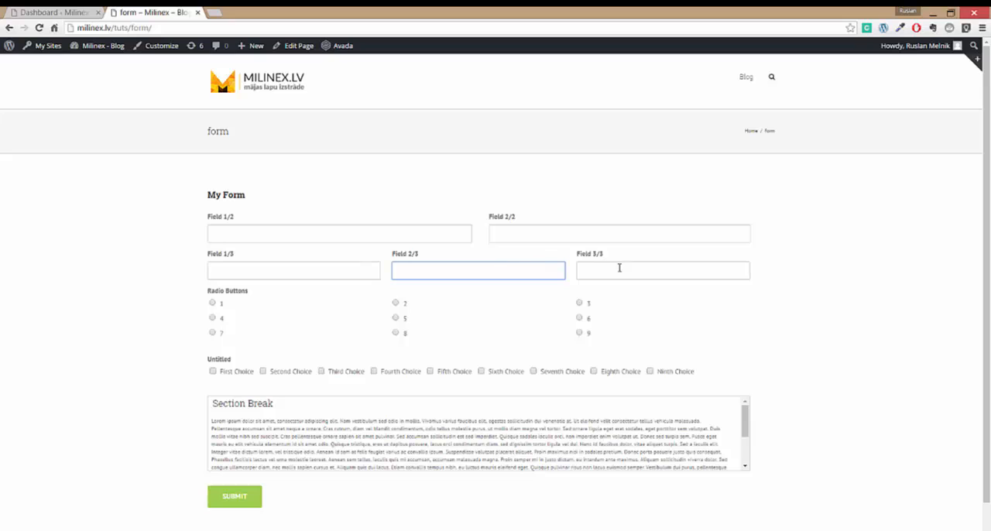
pyautogui.click(667, 301)
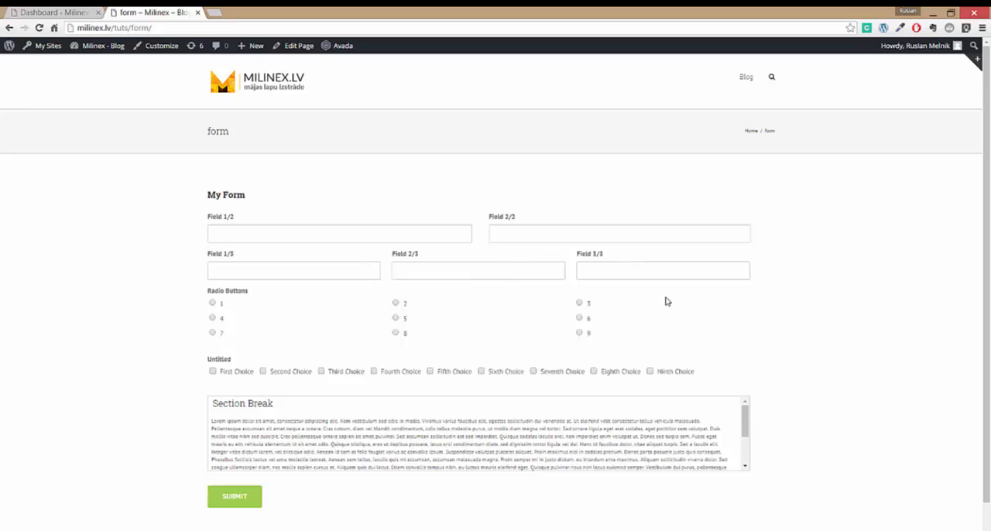
pyautogui.click(212, 303)
pyautogui.click(396, 318)
# - Create a new Gravity Forms form titled Form Test from the WordPress dashboard
pyautogui.click(75, 17)
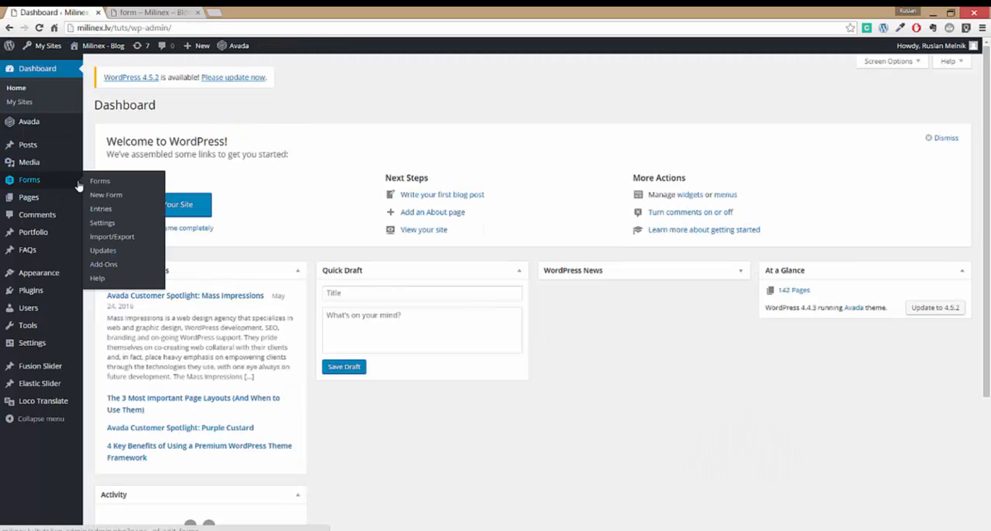
pyautogui.click(121, 199)
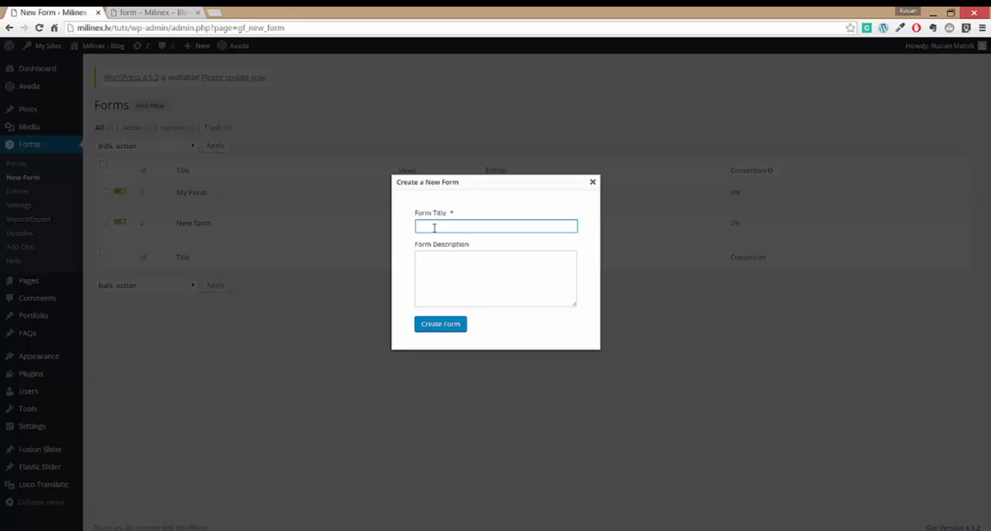
pyautogui.write('Form Test')
pyautogui.click(453, 325)
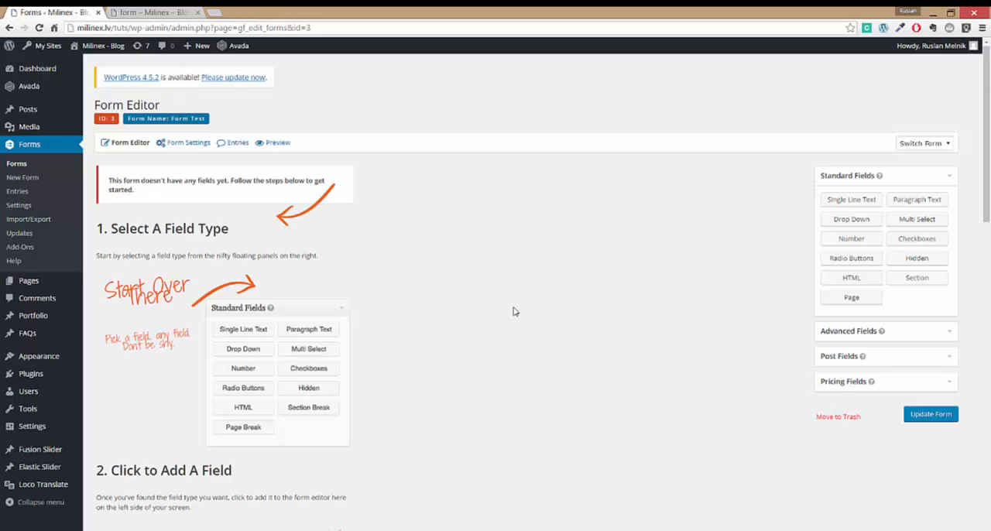
# - Add two single line text fields to the form and label the first one Name
pyautogui.click(835, 202)
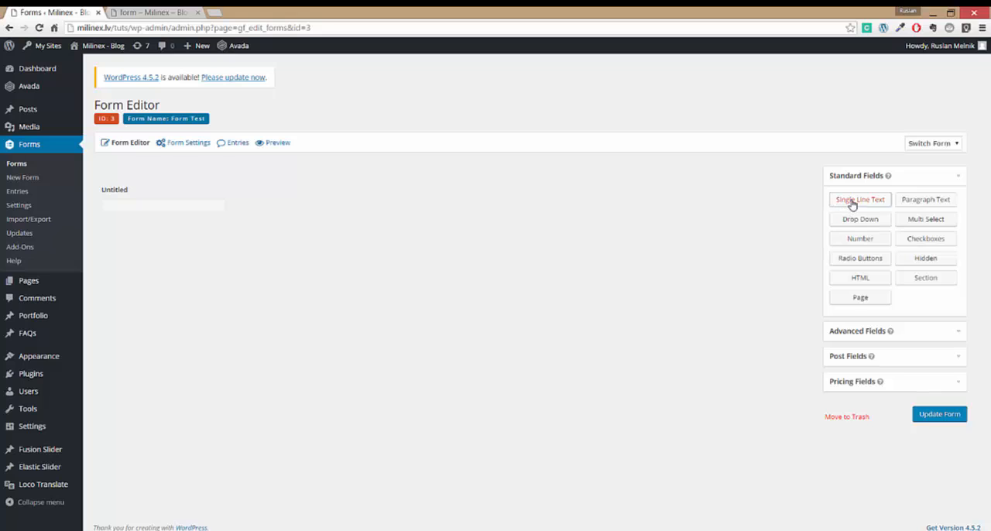
pyautogui.click(852, 203)
pyautogui.click(186, 206)
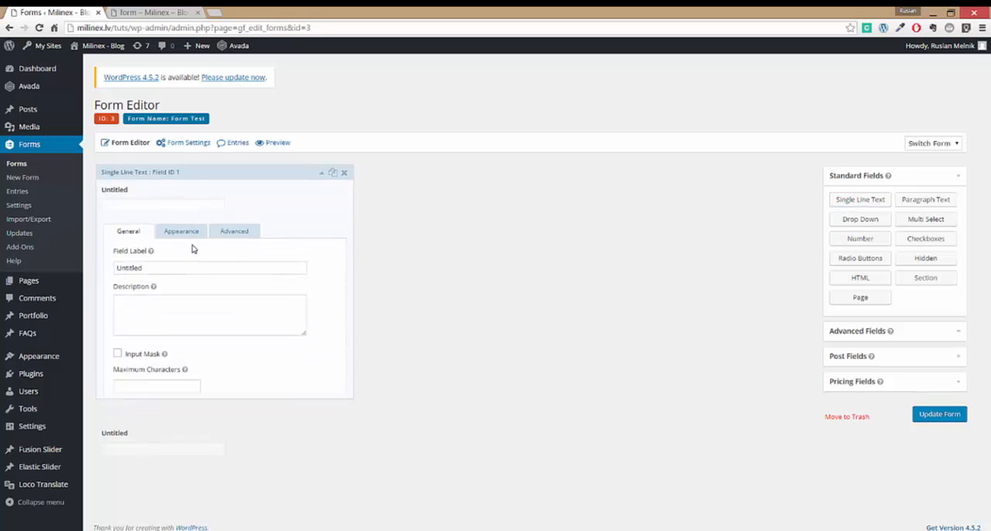
pyautogui.doubleClick(176, 272)
pyautogui.write('Name')
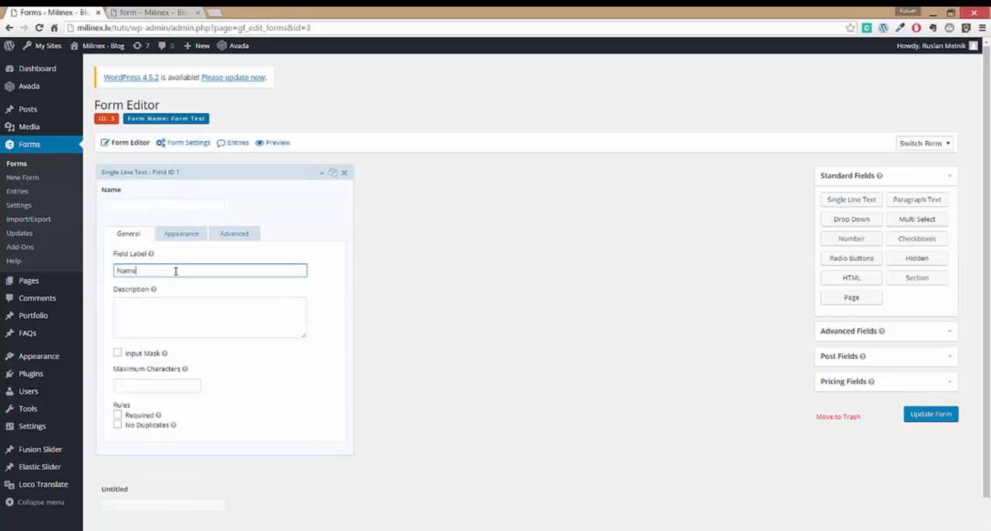
pyautogui.doubleClick(175, 271)
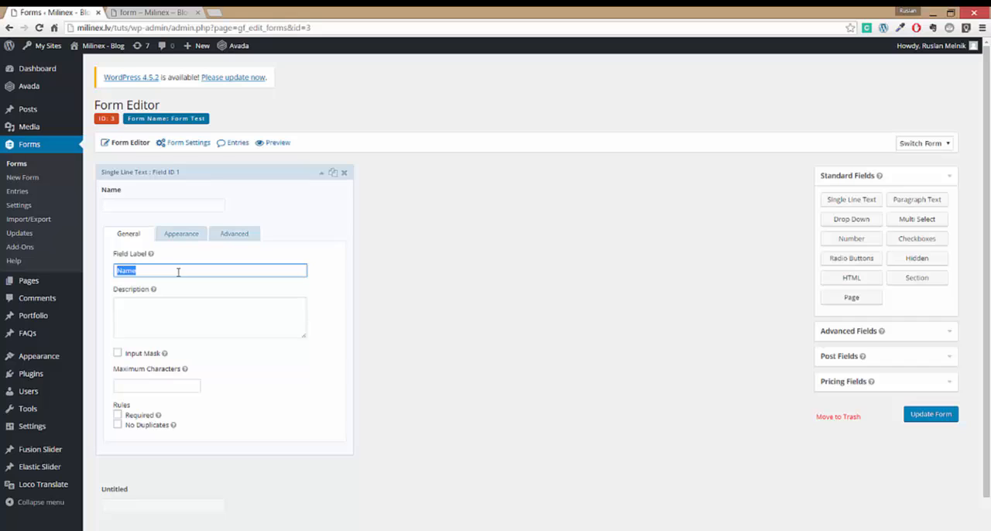
pyautogui.click(413, 286)
# - Label the second single line text field Surname and save the form
pyautogui.scroll(-1, 411, 294)
pyautogui.click(160, 468)
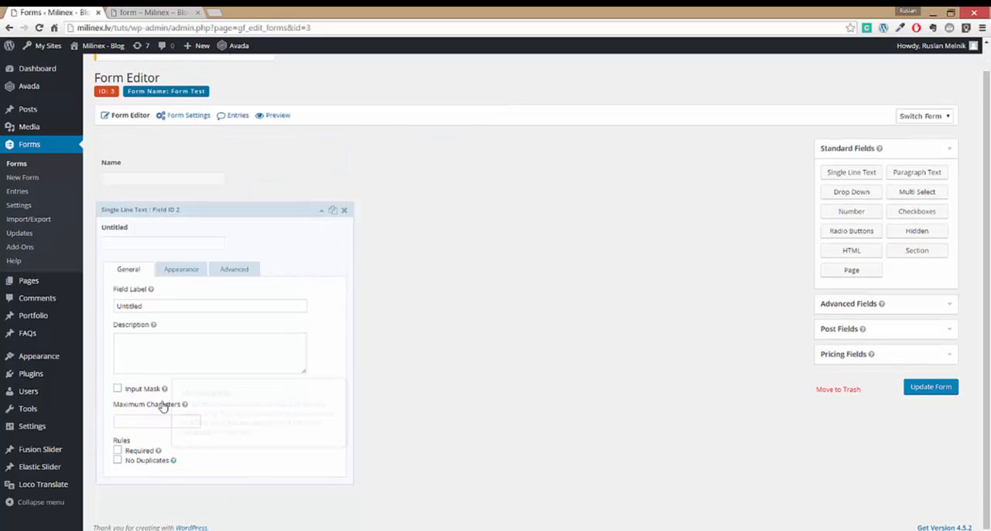
pyautogui.doubleClick(145, 307)
pyautogui.write('Surname')
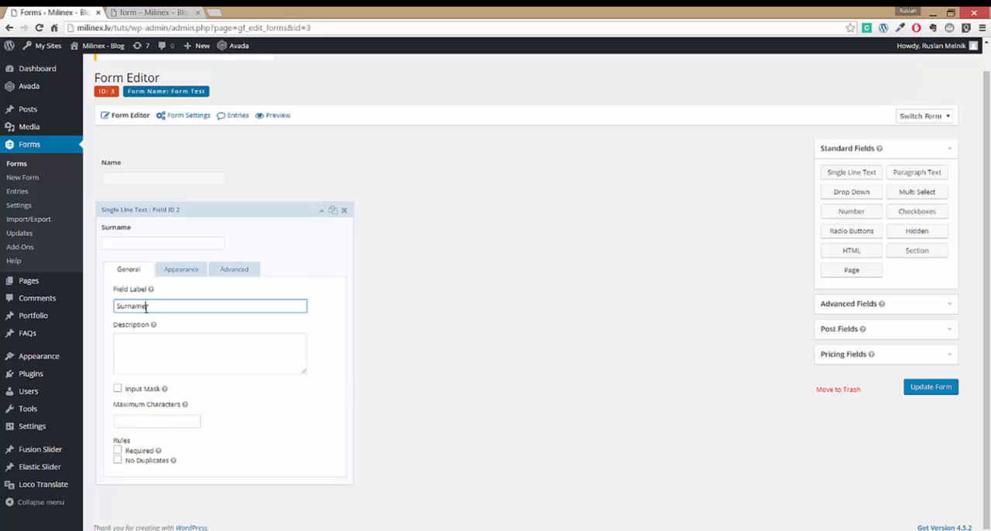
pyautogui.click(463, 342)
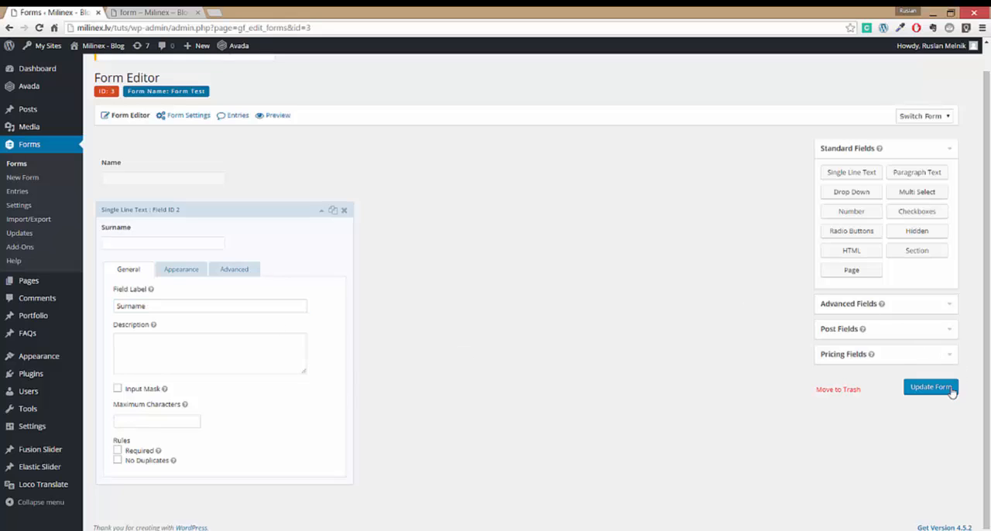
pyautogui.click(950, 390)
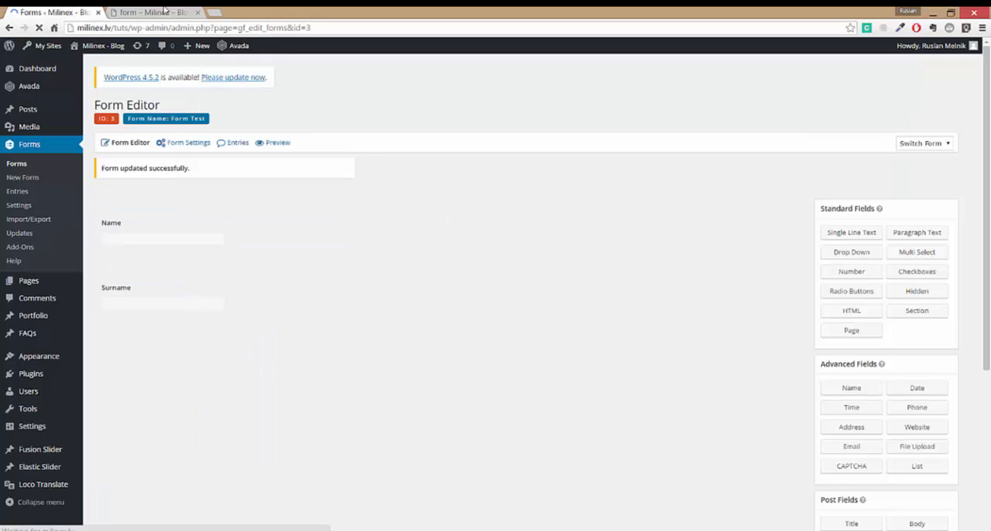
# - Open the published form page for editing and delete its existing gravityform shortcode
pyautogui.click(165, 11)
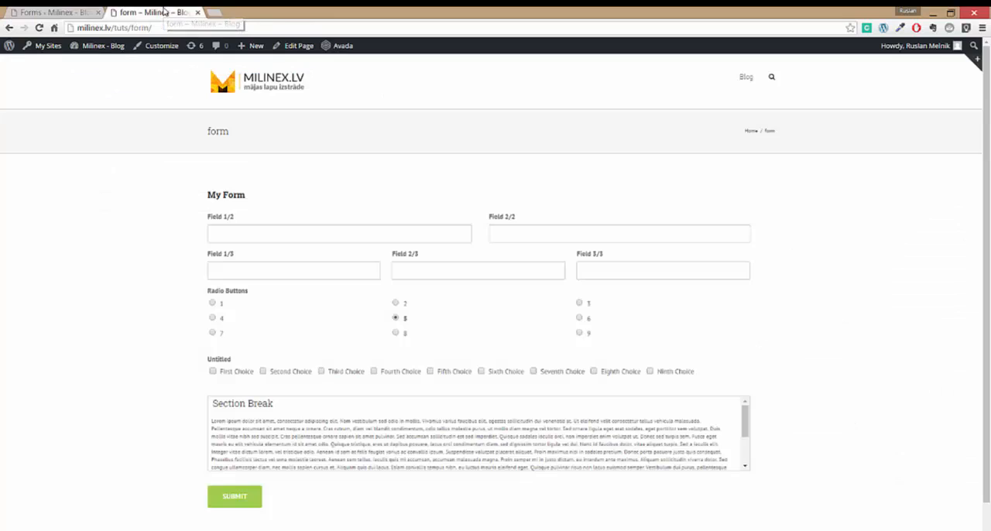
pyautogui.click(299, 47)
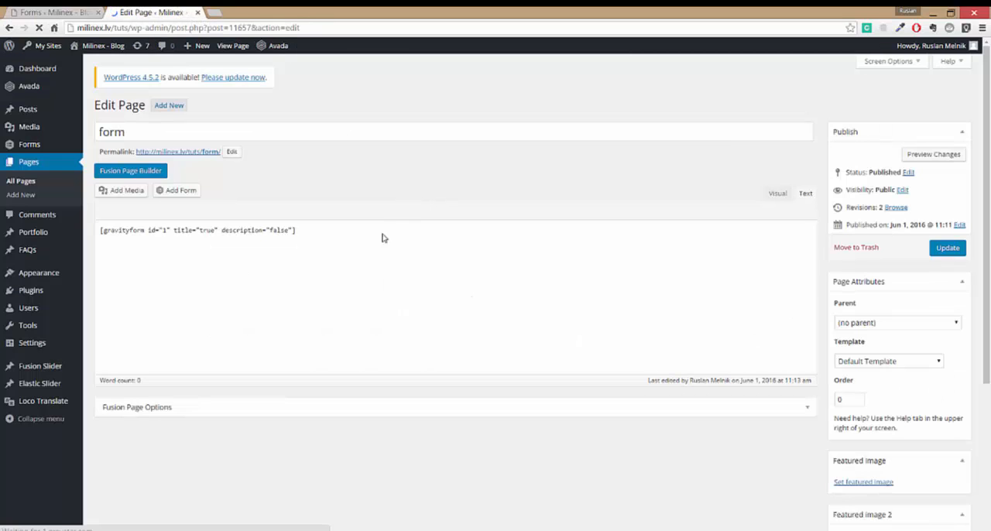
pyautogui.click(373, 246)
pyautogui.hotkey('ctrl', 'a')
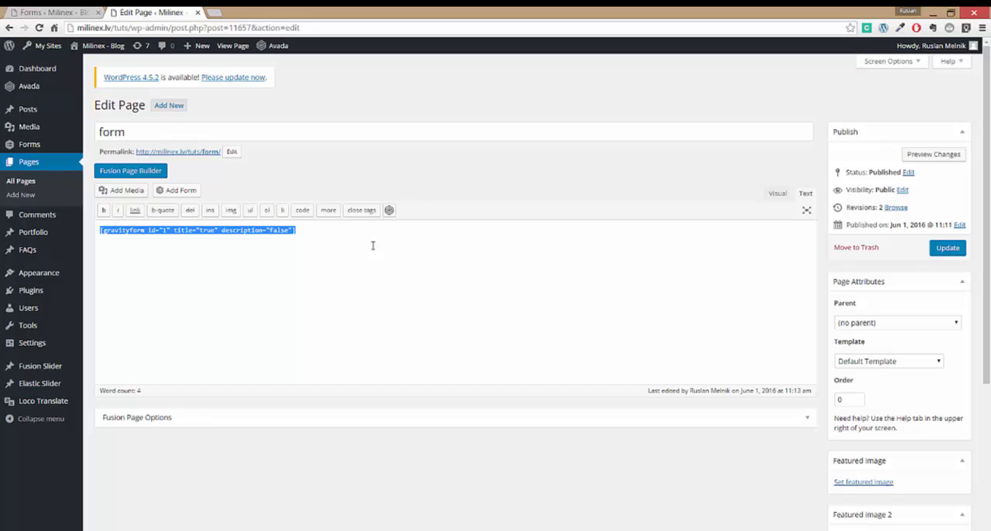
pyautogui.press('BackSpace')
# - Insert the Form Test form into the page content, update the page and view it live
pyautogui.click(166, 190)
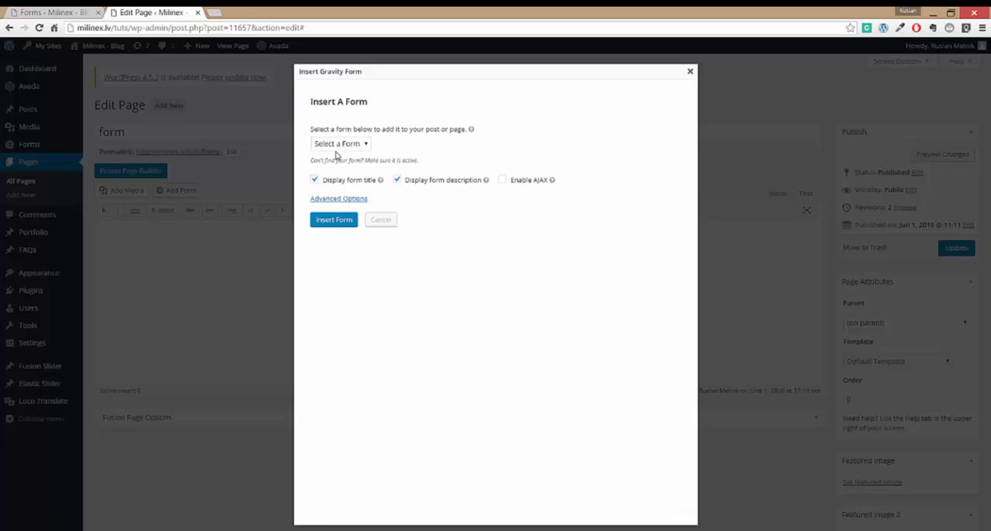
pyautogui.click(338, 145)
pyautogui.click(344, 167)
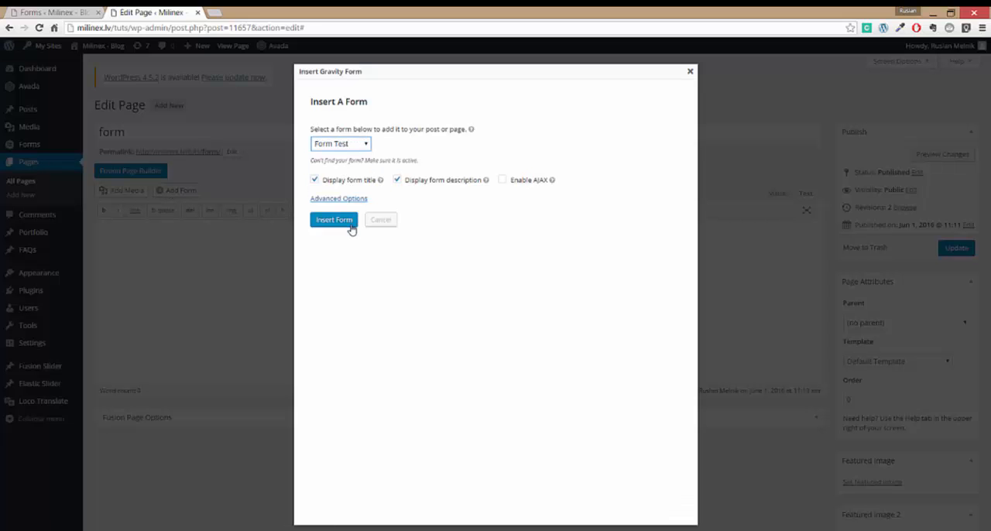
pyautogui.click(351, 220)
pyautogui.click(952, 248)
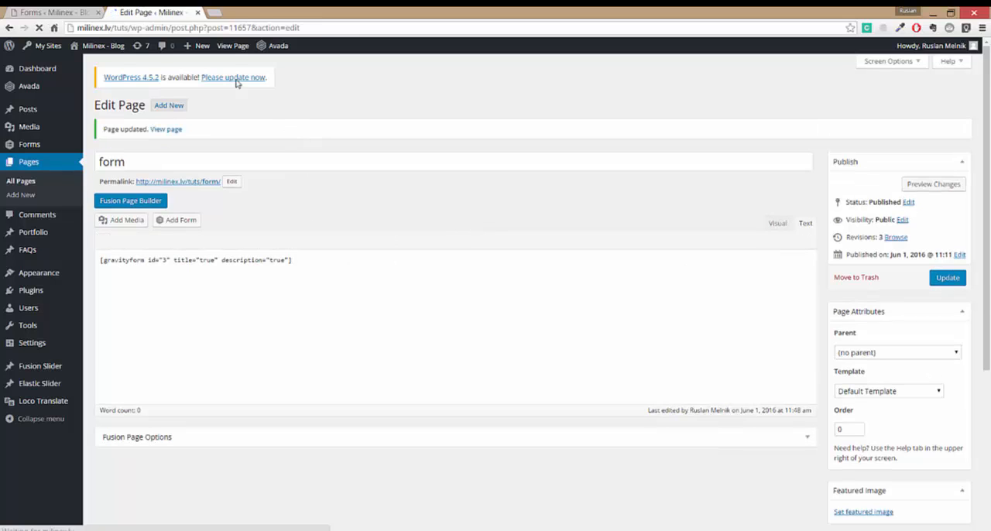
pyautogui.click(233, 45)
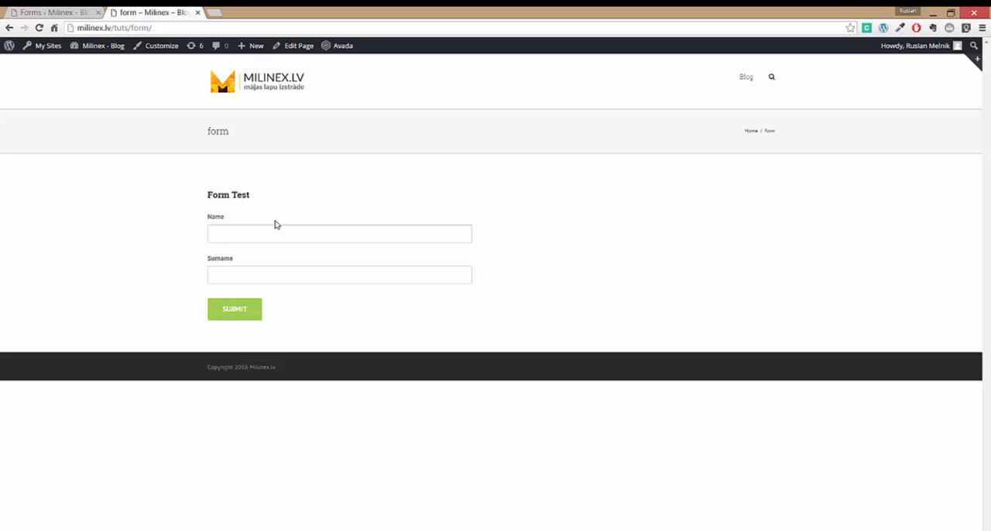
# - Return to the form editor and set the Name field's custom CSS class to gf_left_half
pyautogui.click(51, 13)
pyautogui.click(233, 210)
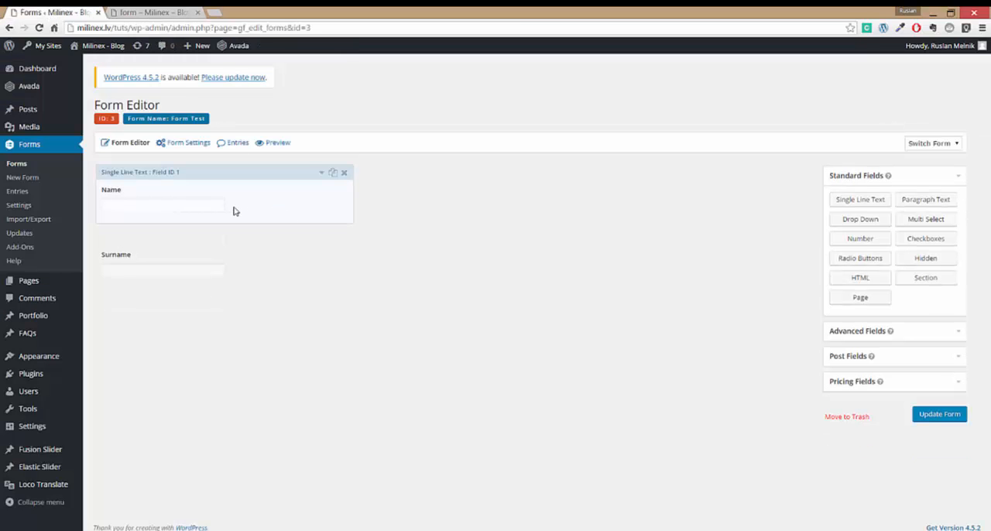
pyautogui.click(193, 234)
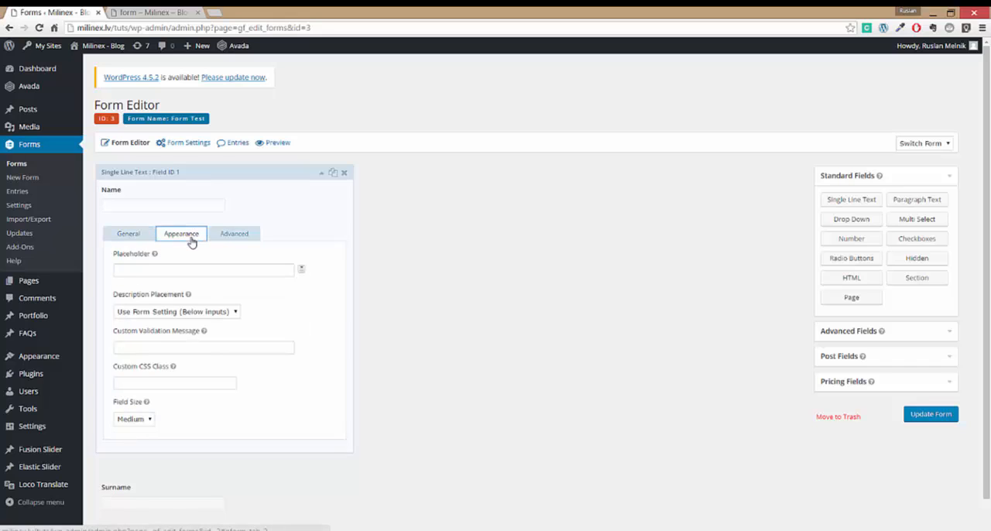
pyautogui.scroll(-1, 329, 332)
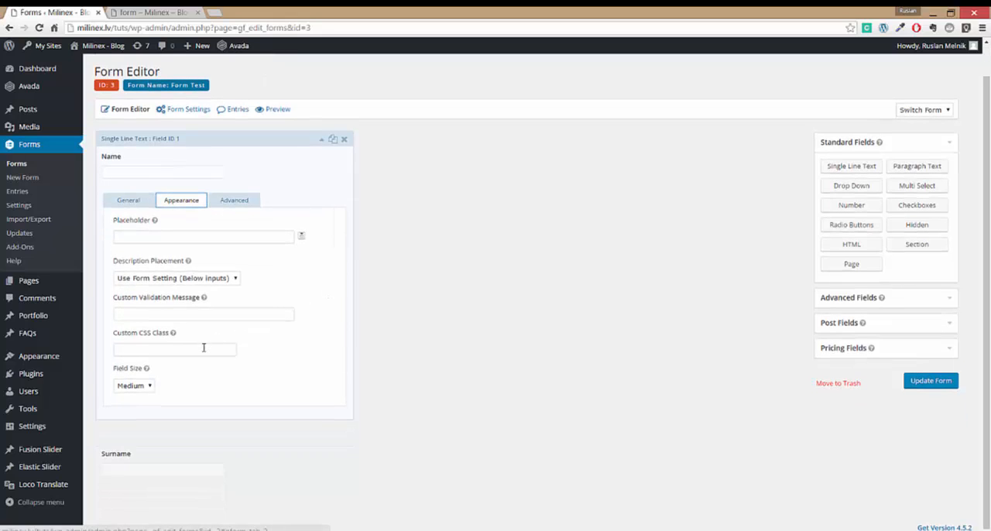
pyautogui.click(203, 348)
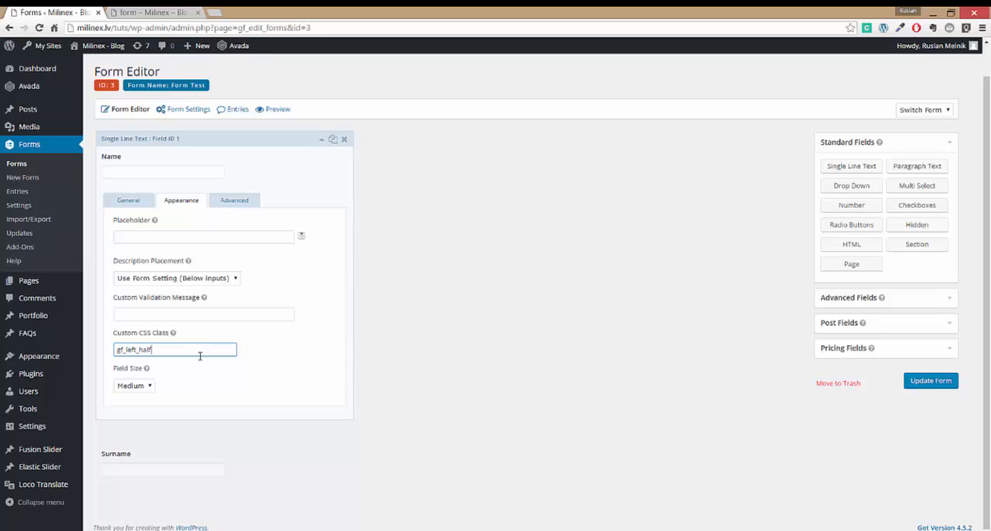
# - Set the Surname field's custom CSS class to gf_right_half
pyautogui.click(269, 462)
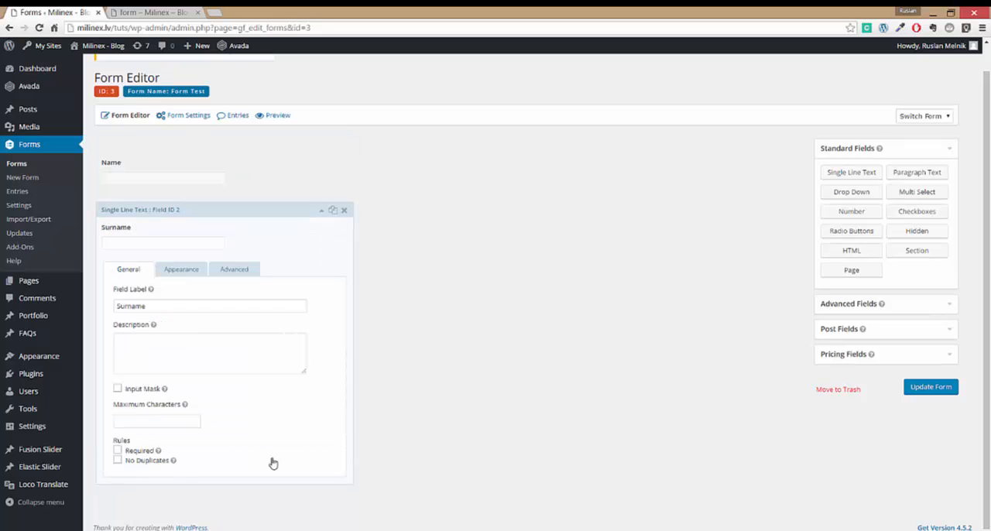
pyautogui.click(183, 271)
pyautogui.click(174, 419)
pyautogui.write('g')
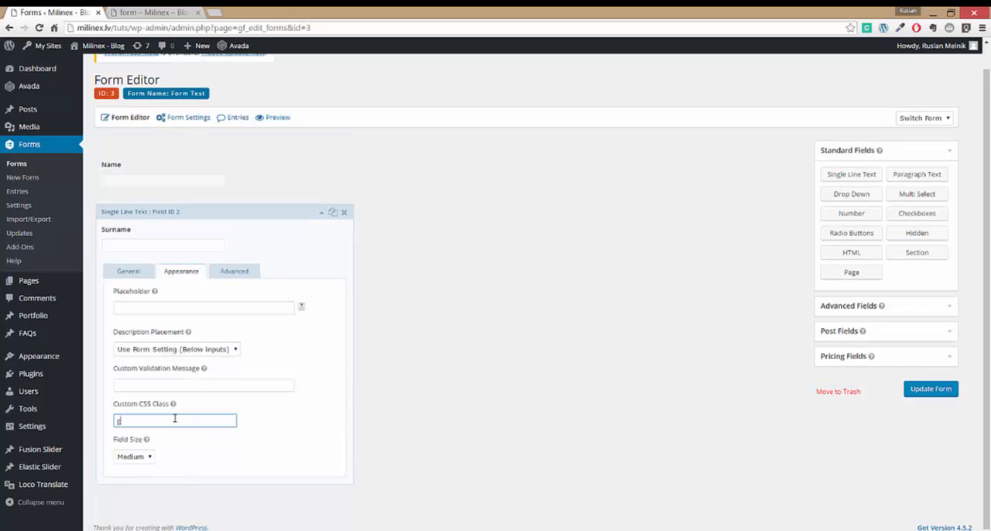
pyautogui.write('f_right_half')
# - Save the form and reload the live form page to check the field layout
pyautogui.click(918, 393)
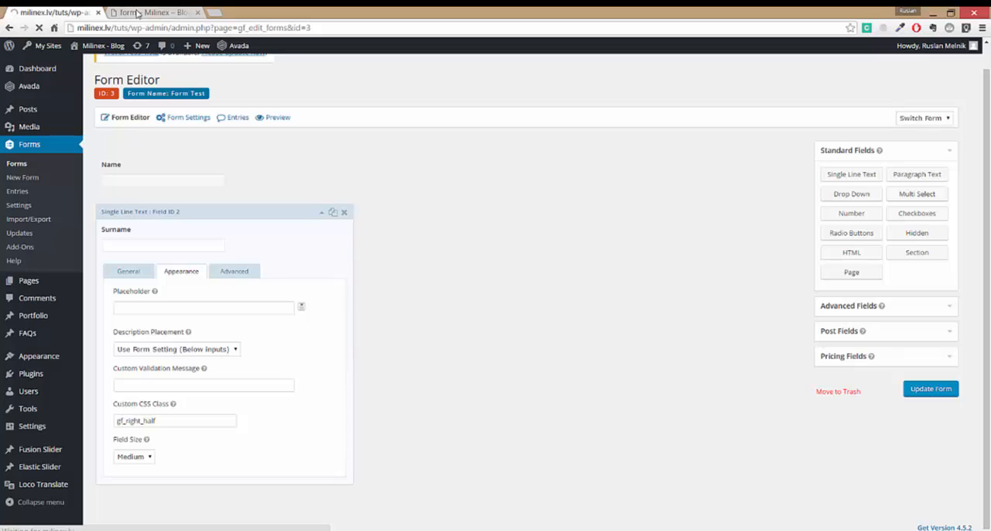
pyautogui.click(136, 12)
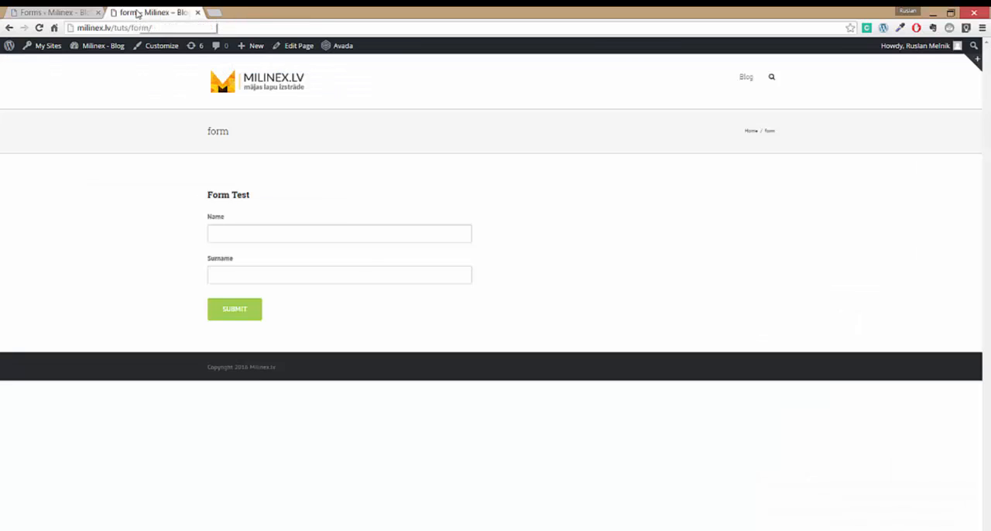
pyautogui.click(39, 27)
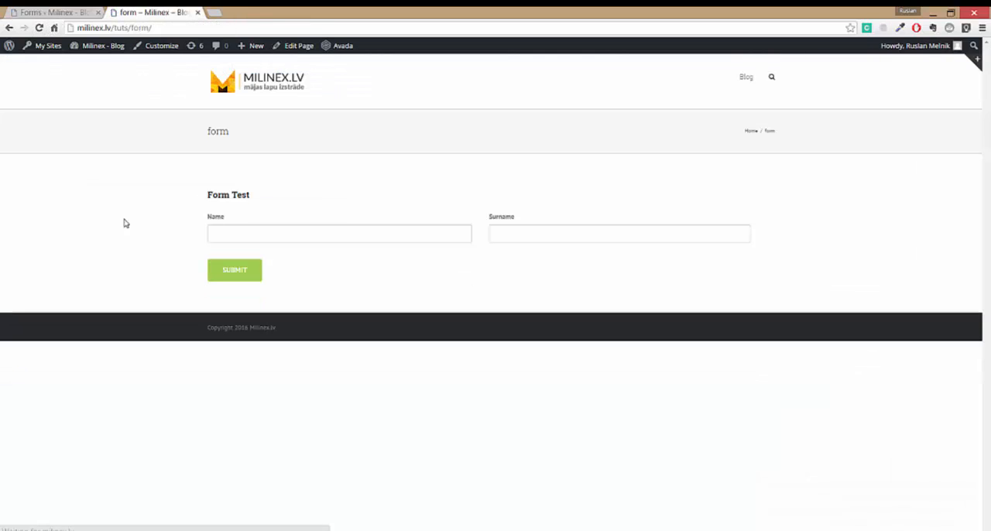
# - Add three more single line text fields below Surname in the form editor and open the first new field's settings
pyautogui.click(50, 13)
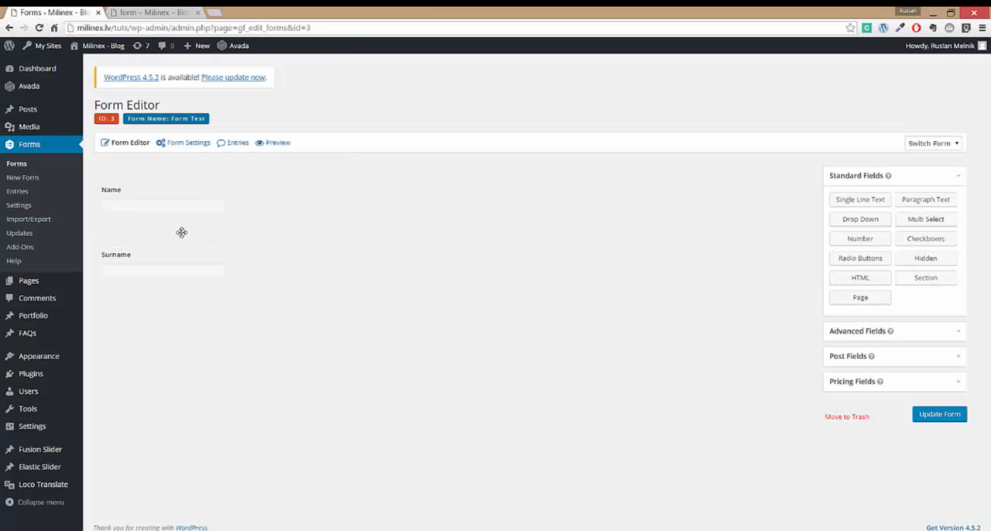
pyautogui.click(883, 204)
pyautogui.click(883, 207)
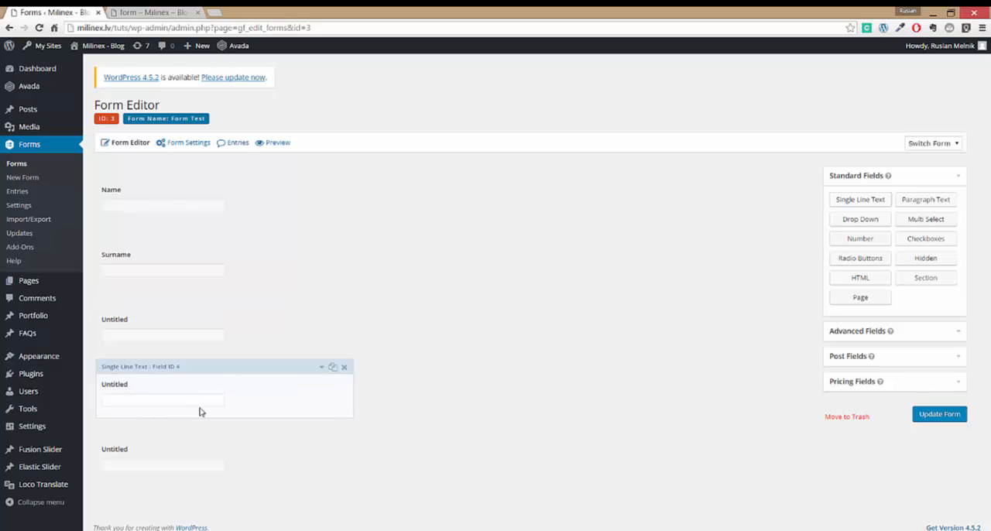
pyautogui.click(237, 341)
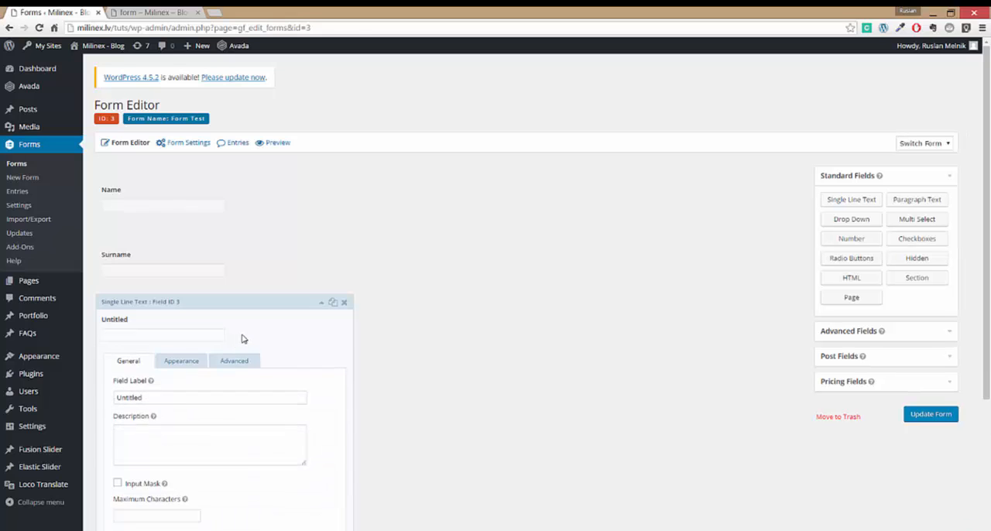
pyautogui.scroll(-2, 372, 371)
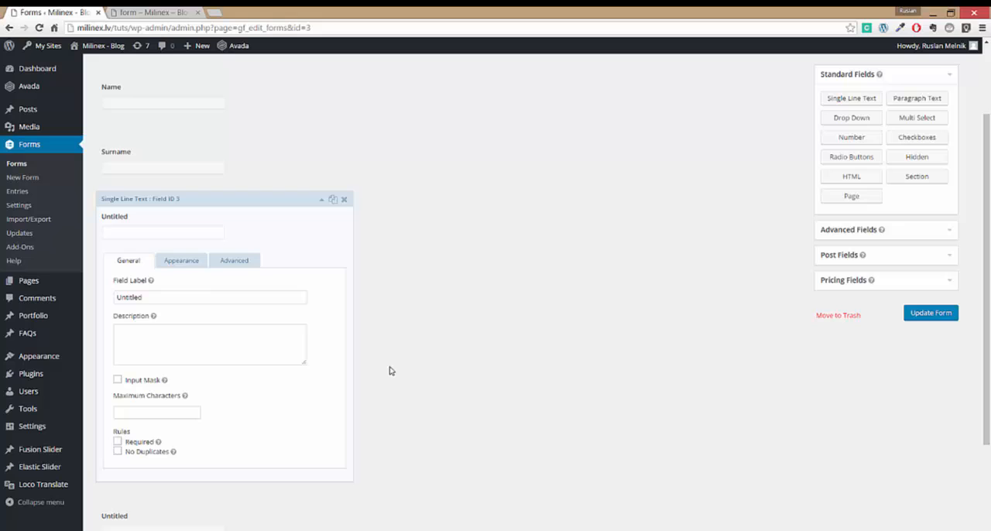
# - Set the first untitled text field's custom CSS class to gf_left_third and copy the class name
pyautogui.click(195, 266)
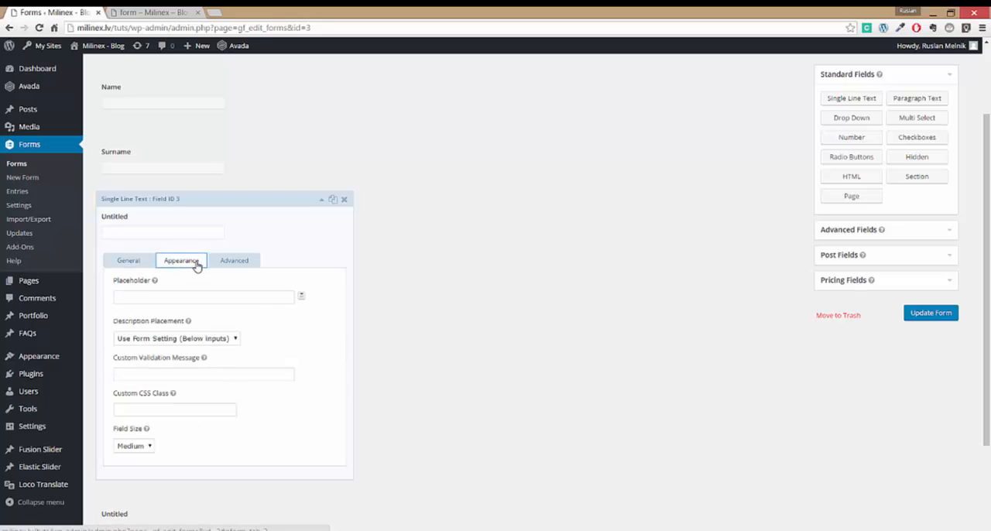
pyautogui.click(216, 406)
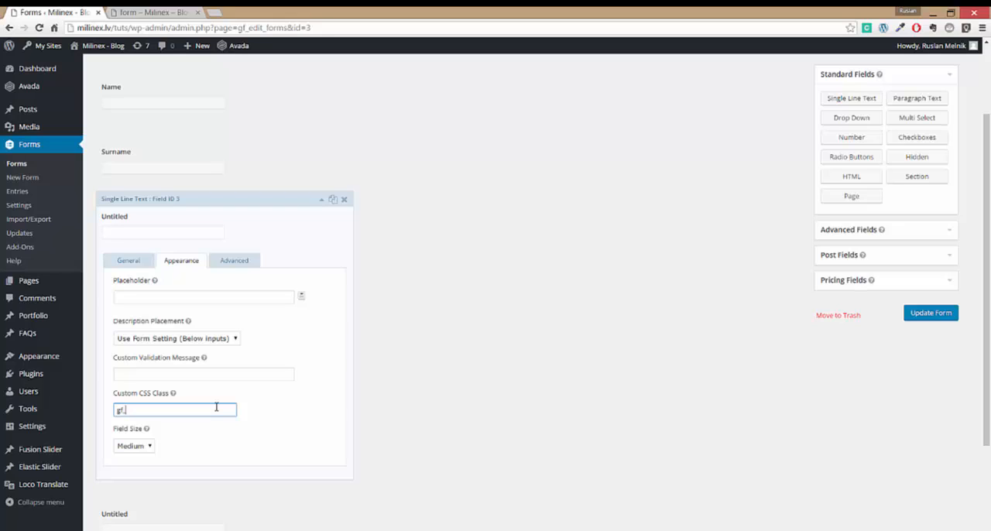
pyautogui.write('left_third')
pyautogui.hotkey('ctrl', 'a')
pyautogui.hotkey('ctrl', 'c')
# - Set the second untitled text field's custom CSS class to gf_middle_third, reusing the copied class name
pyautogui.scroll(-3, 301, 361)
pyautogui.click(255, 409)
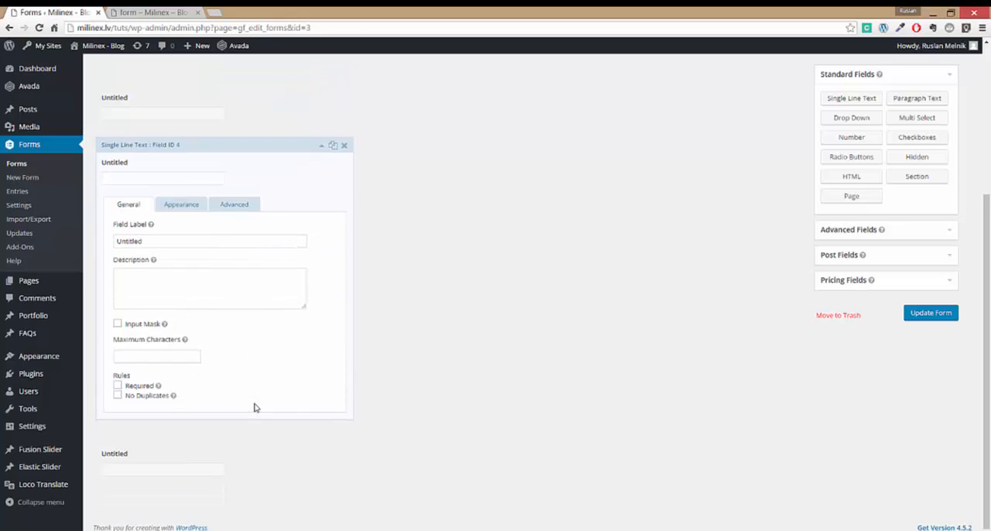
pyautogui.click(183, 206)
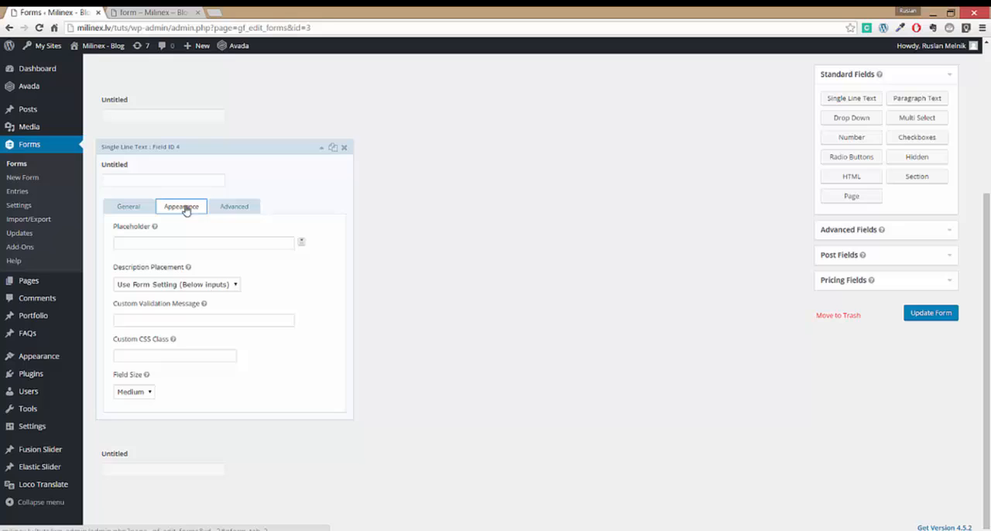
pyautogui.click(158, 355)
pyautogui.hotkey('ctrl', 'v')
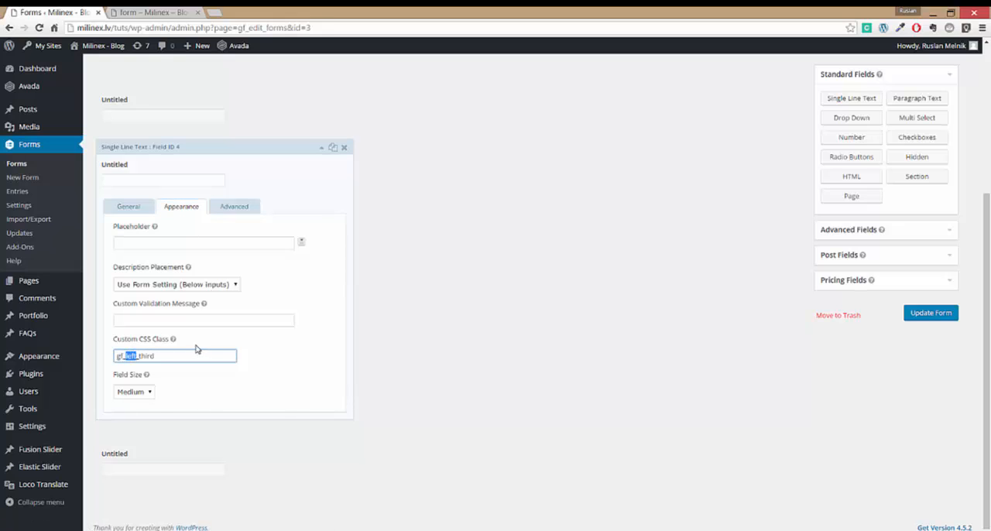
pyautogui.write('middle')
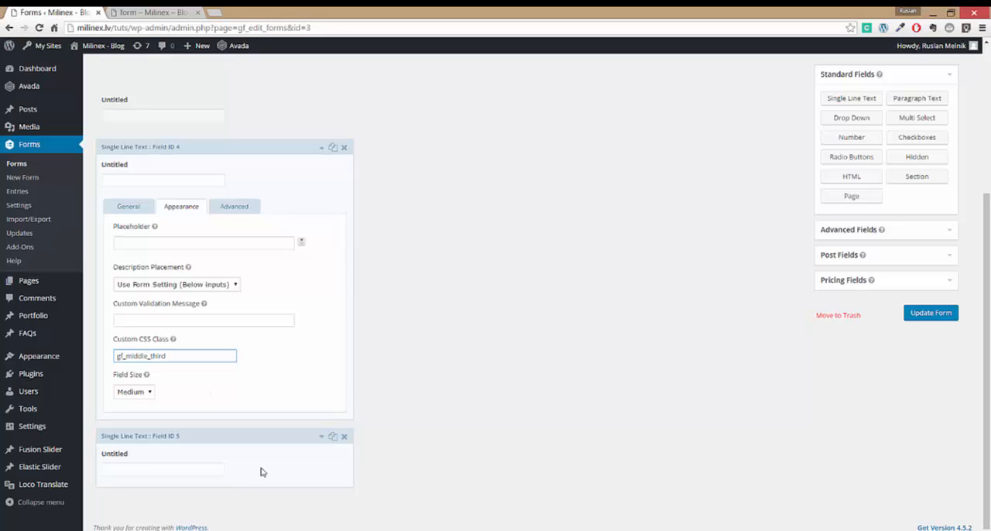
# - Set the third untitled text field's custom CSS class to gf_right_third, reusing the copied class name
pyautogui.click(260, 472)
pyautogui.click(191, 271)
pyautogui.click(183, 420)
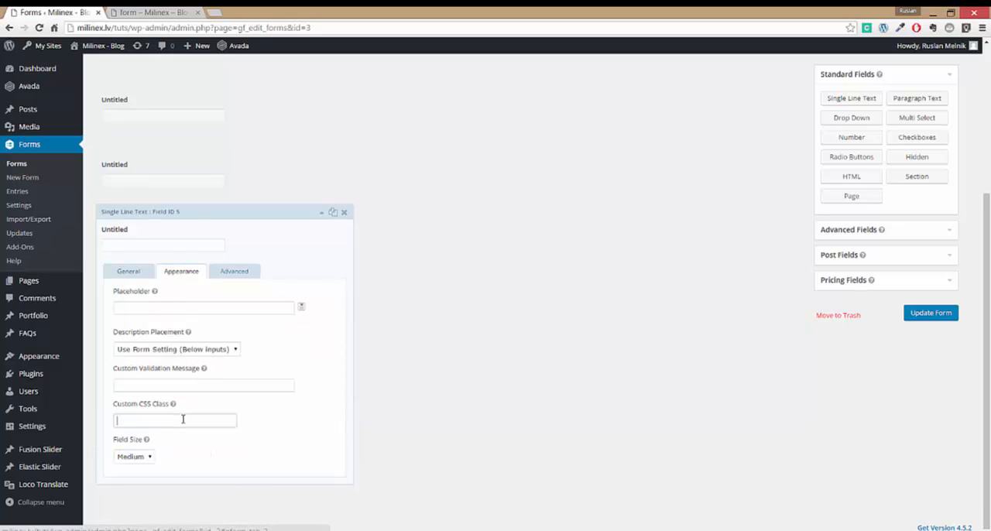
pyautogui.hotkey('ctrl', 'v')
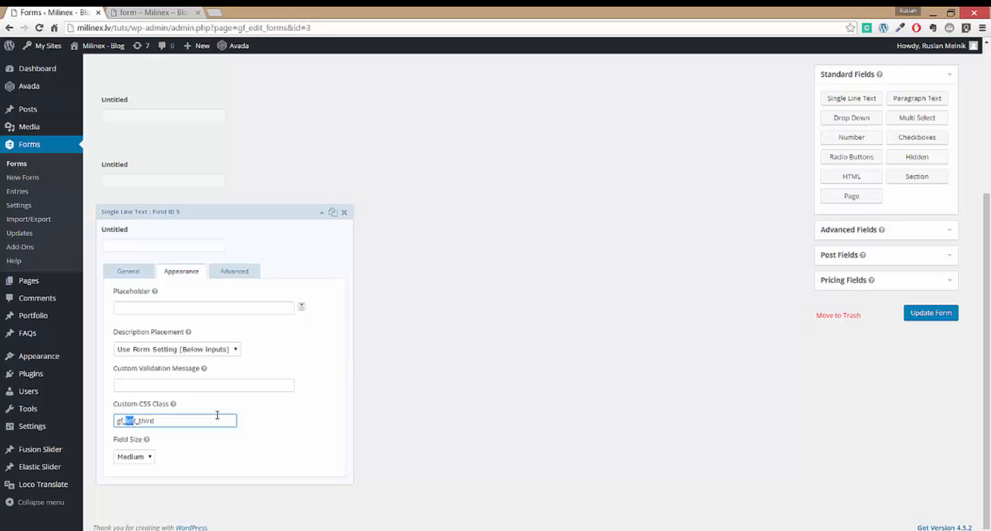
pyautogui.write('right')
# - Save the form and reload the live form page to check the three-column row
pyautogui.click(930, 317)
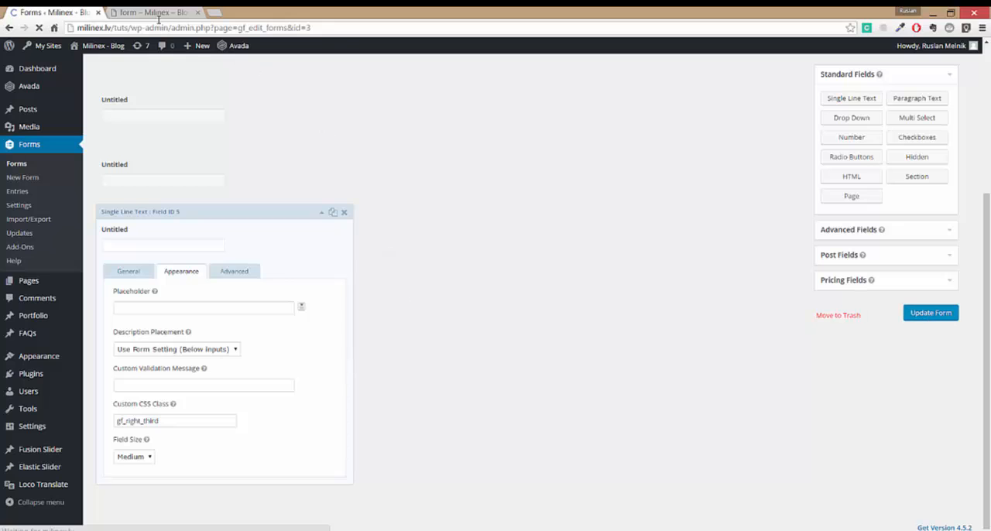
pyautogui.click(158, 19)
pyautogui.click(38, 27)
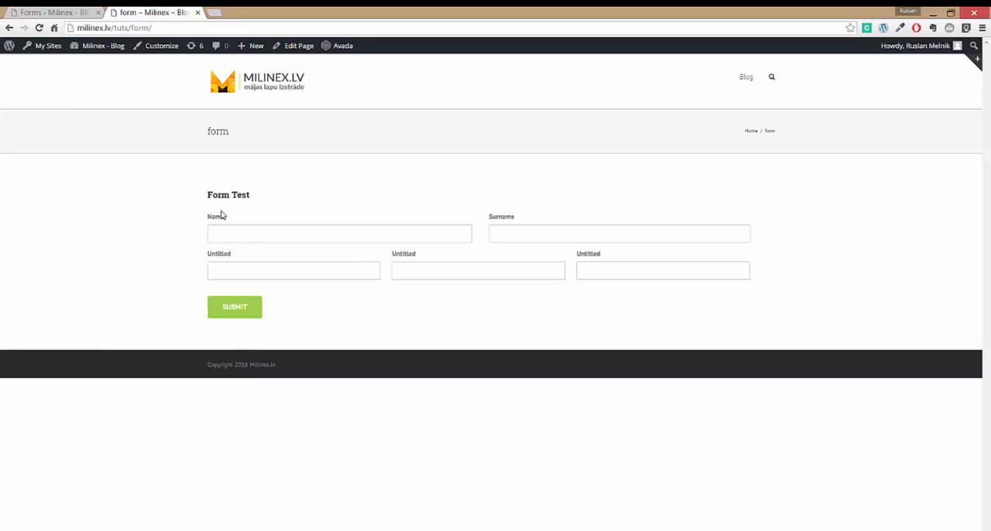
# - Return to the form editor, add a Radio Buttons field at the end of the form and open its settings
pyautogui.click(67, 16)
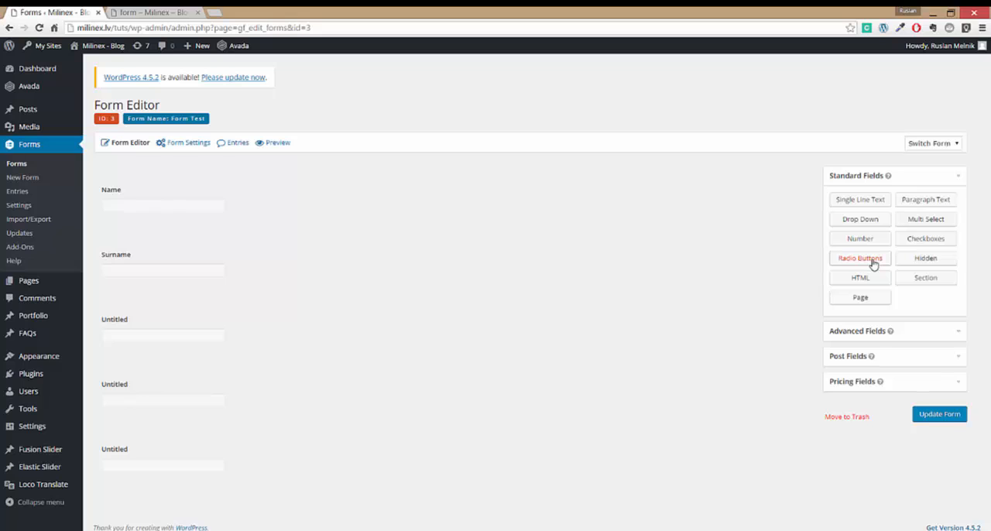
pyautogui.click(873, 264)
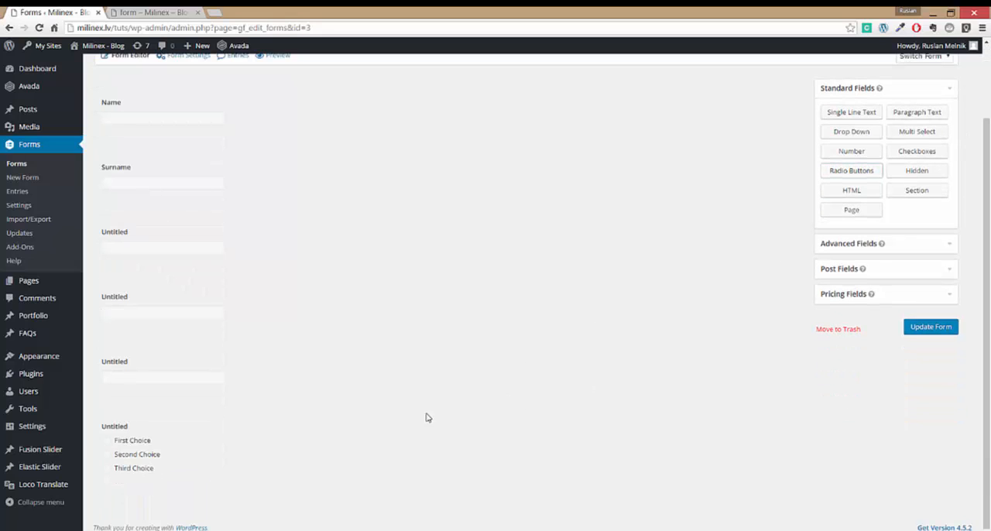
pyautogui.click(139, 454)
pyautogui.scroll(-5, 343, 442)
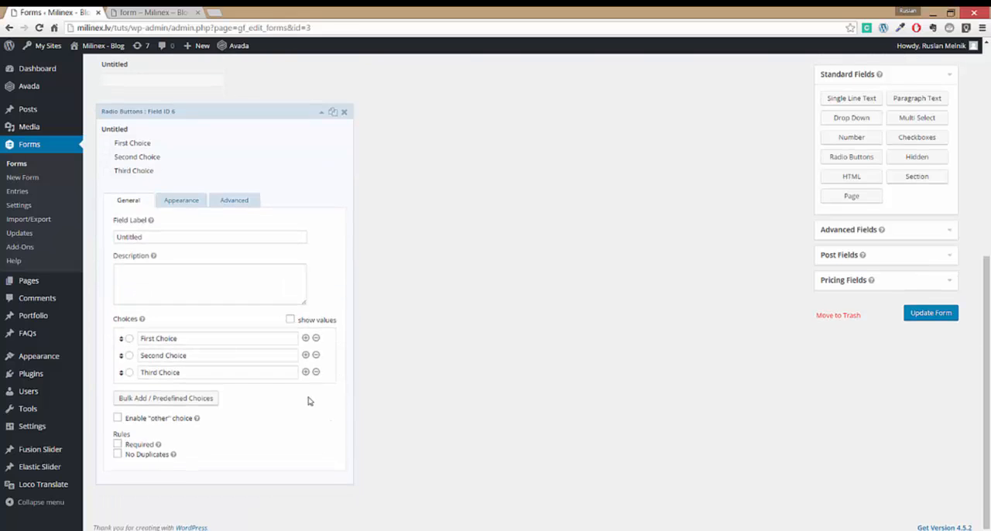
# - Replace the radio button field's choices in bulk with the numbers 1 to 9, one per line
pyautogui.click(183, 398)
pyautogui.click(539, 253)
pyautogui.hotkey('ctrl', 'a')
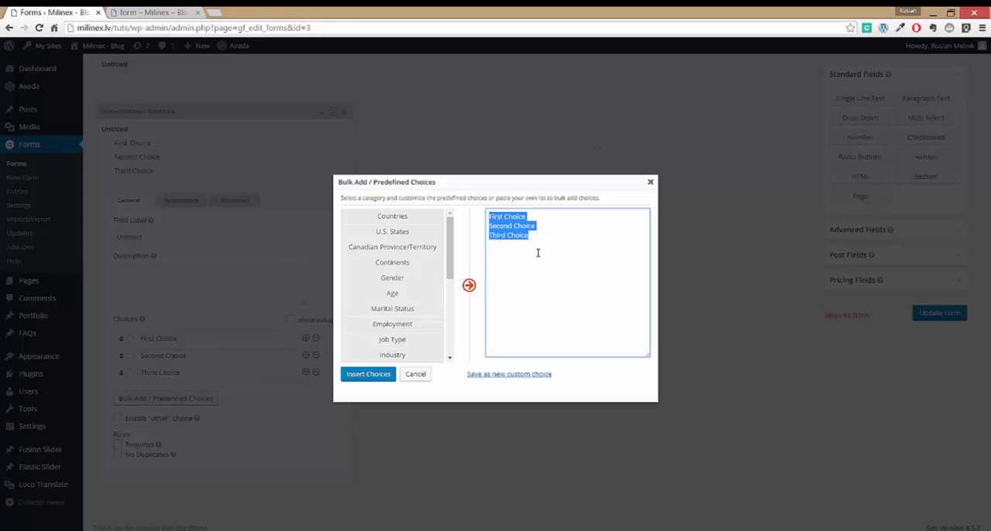
pyautogui.write('t')
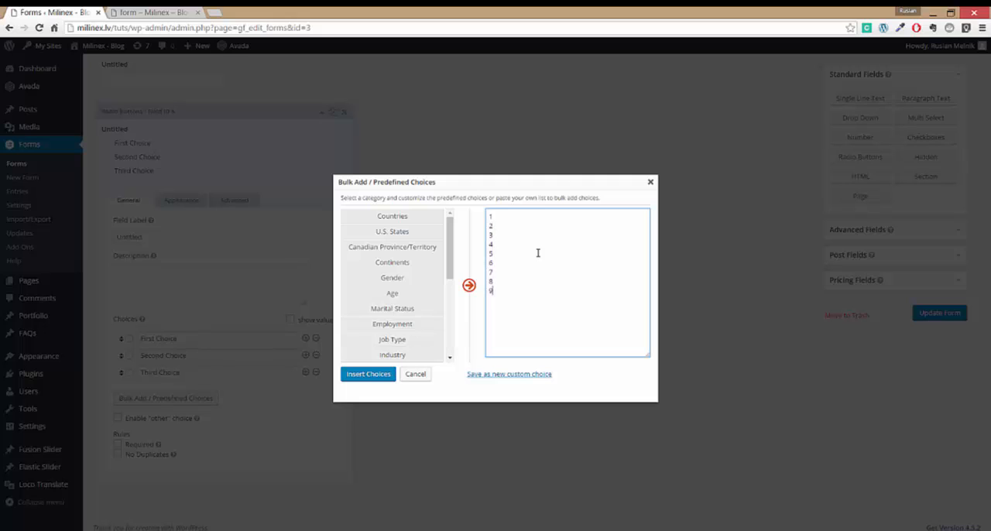
pyautogui.click(365, 375)
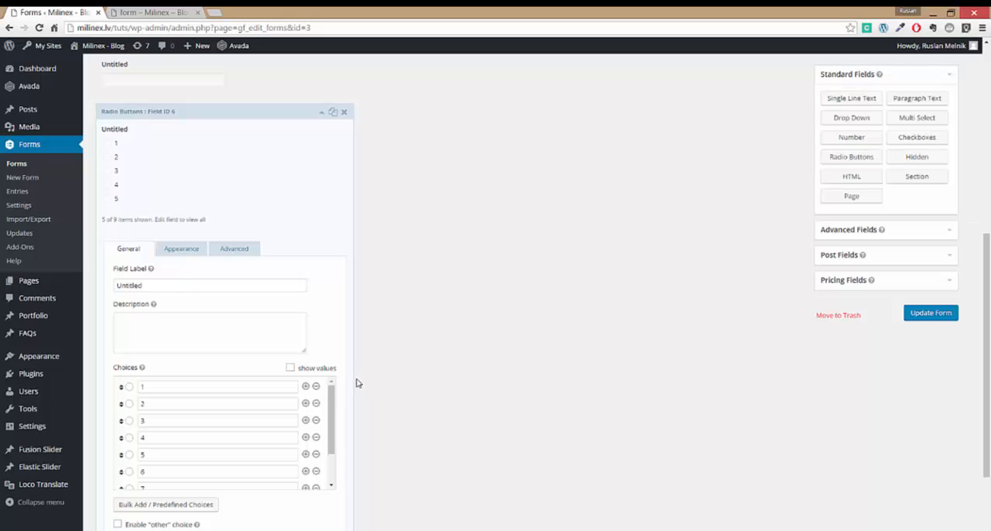
# - Save the form and reload the live form page to check how the radio choices are listed
pyautogui.click(933, 316)
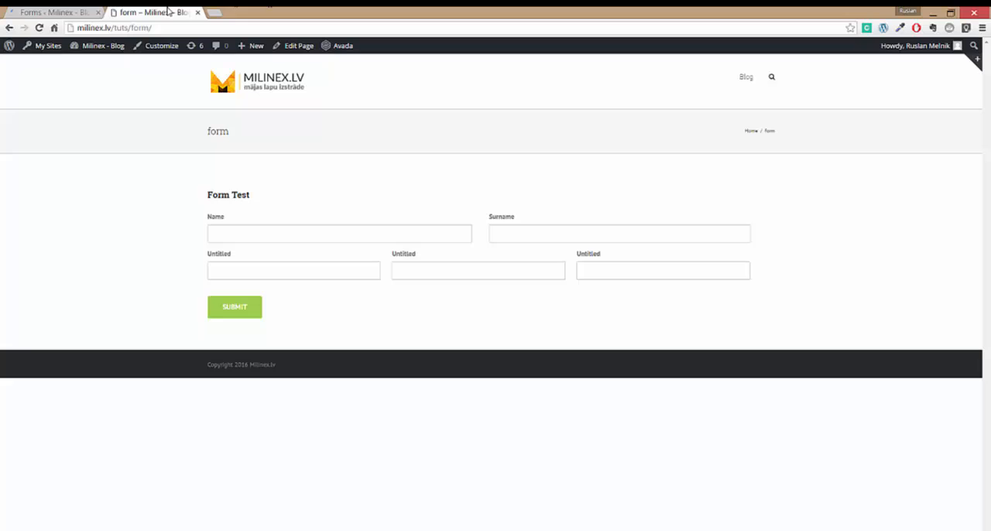
pyautogui.click(155, 13)
pyautogui.press('F5')
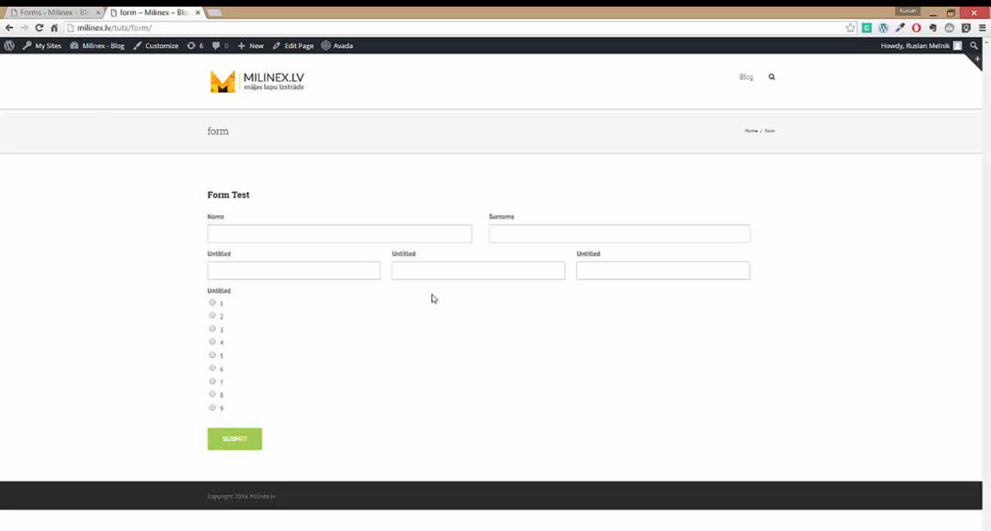
# - Return to the form editor and set the radio button field's custom CSS class to gf_list_3col
pyautogui.click(65, 15)
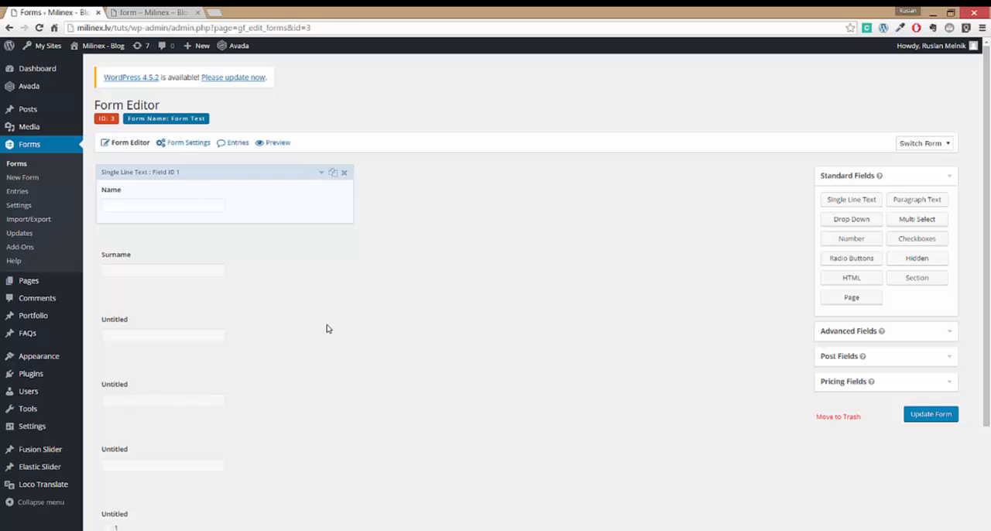
pyautogui.scroll(-3, 328, 330)
pyautogui.click(261, 401)
pyautogui.scroll(-3, 469, 405)
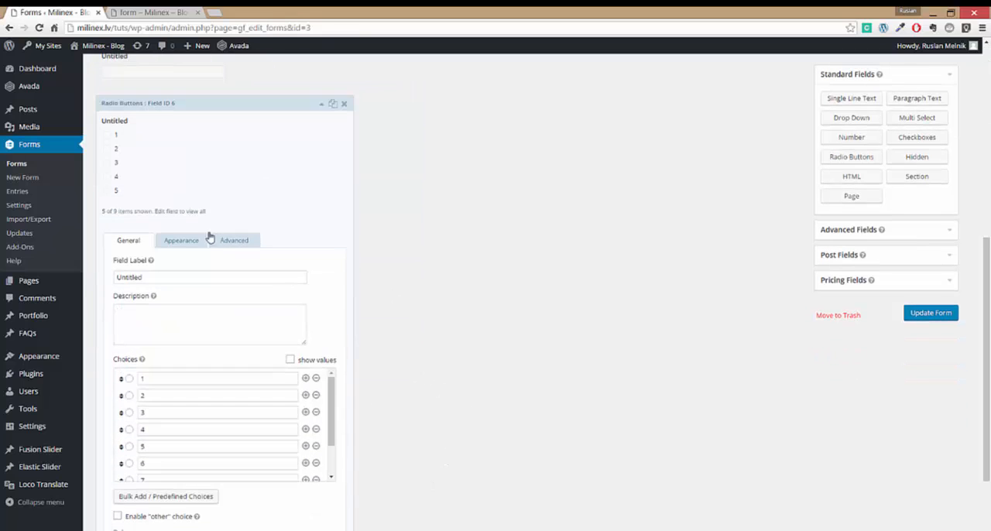
pyautogui.click(188, 241)
pyautogui.click(176, 449)
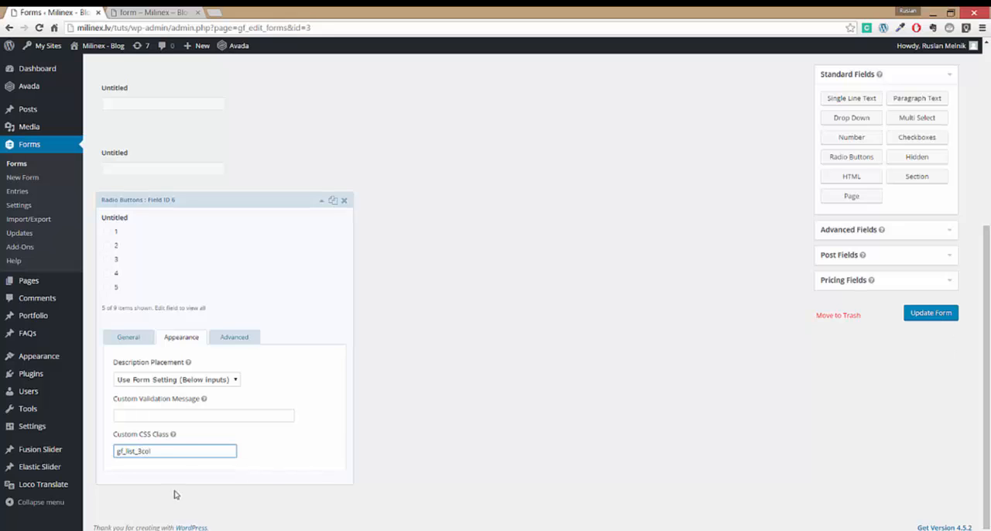
# - Save the form, reload the live form page to check the radio choice columns, and return to the form editor
pyautogui.click(950, 318)
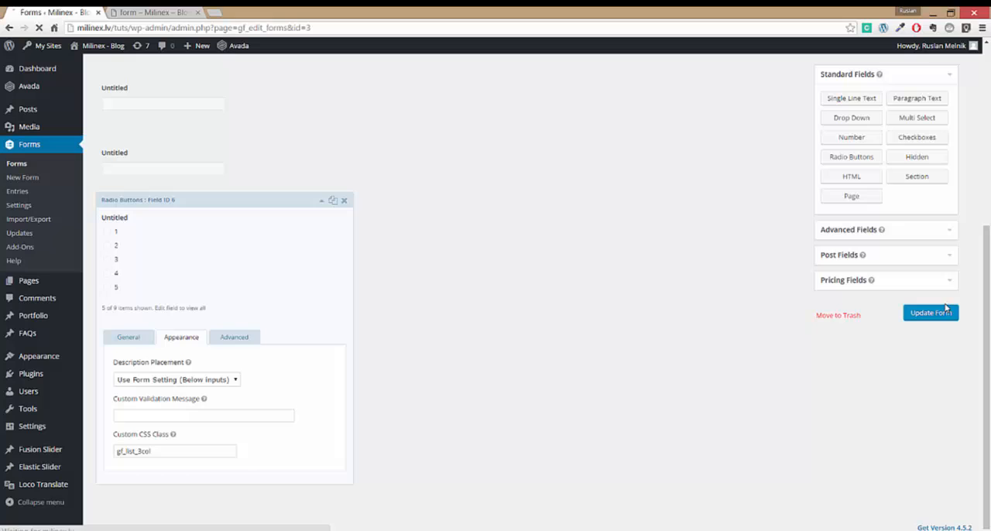
pyautogui.click(155, 12)
pyautogui.click(39, 28)
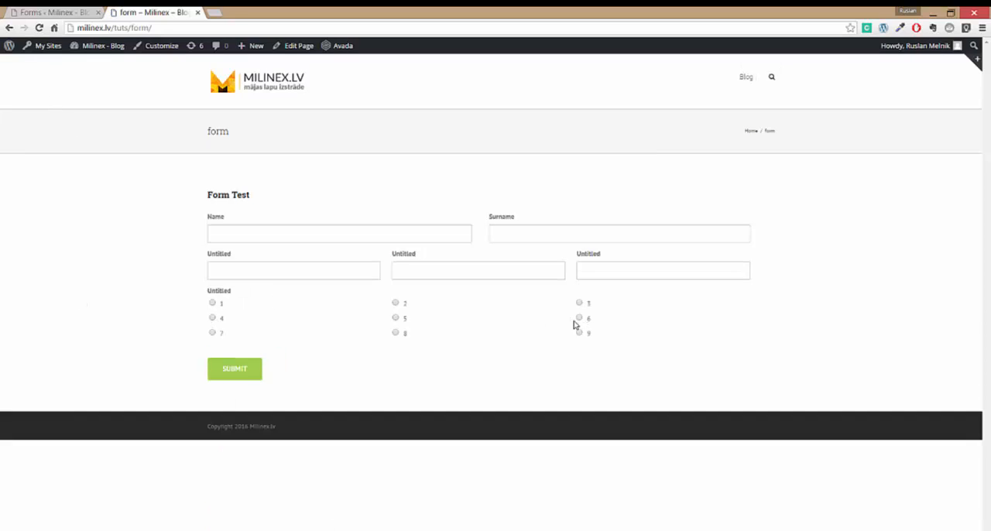
pyautogui.click(31, 13)
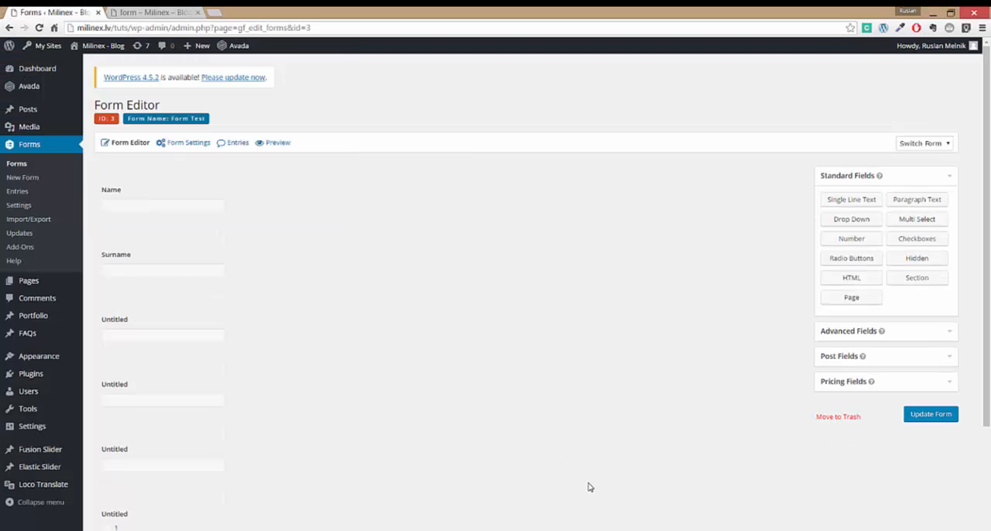
pyautogui.click(609, 529)
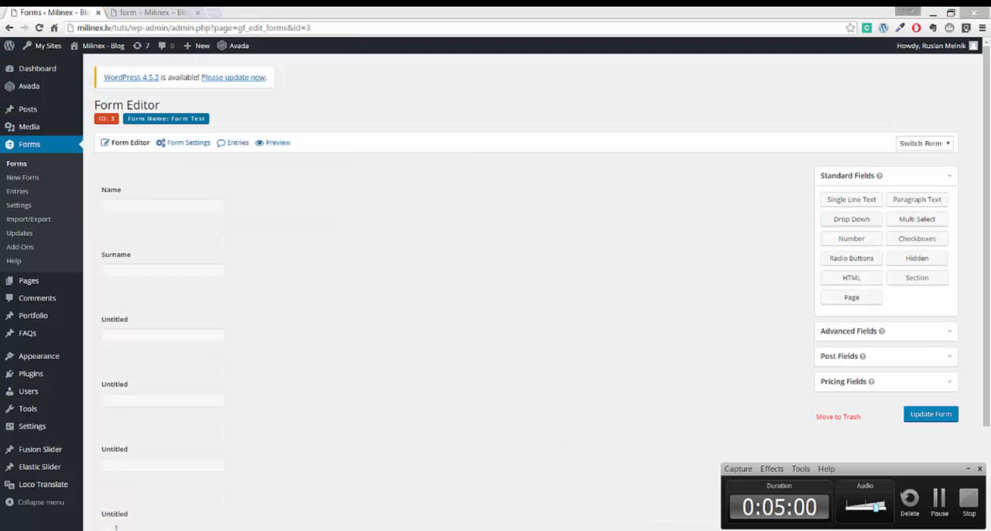
pyautogui.click(943, 506)
pyautogui.click(942, 505)
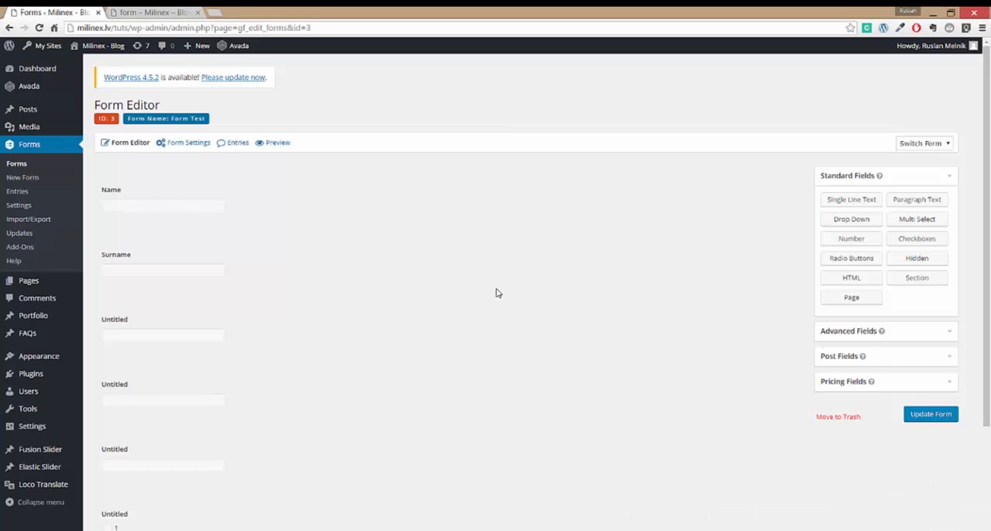
# - Add a Checkboxes field below the radio button field and open its settings
pyautogui.scroll(-2, 496, 291)
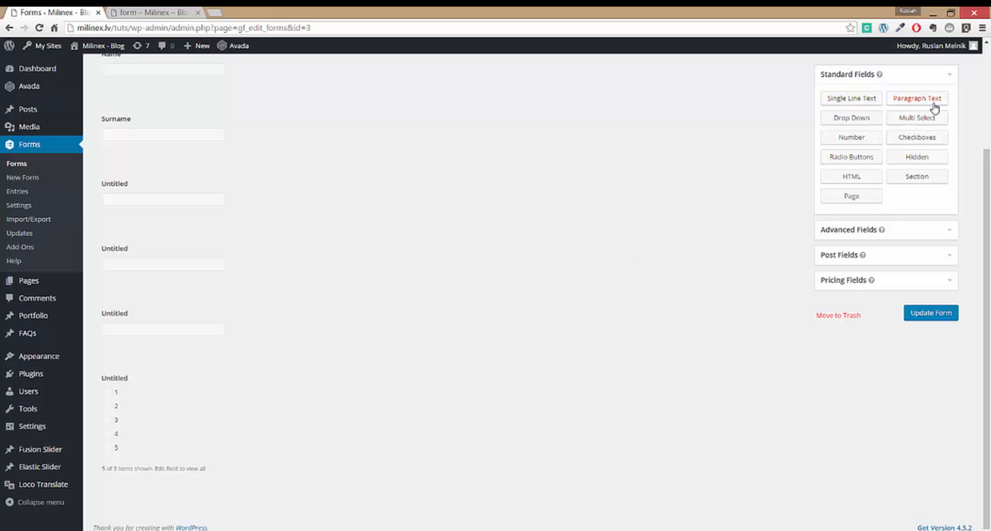
pyautogui.click(920, 139)
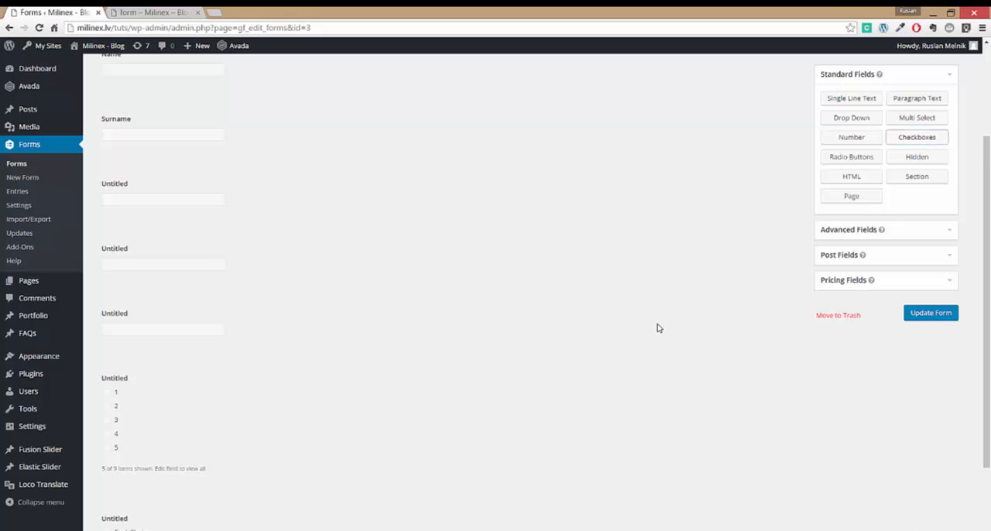
pyautogui.scroll(-1, 635, 328)
pyautogui.click(191, 469)
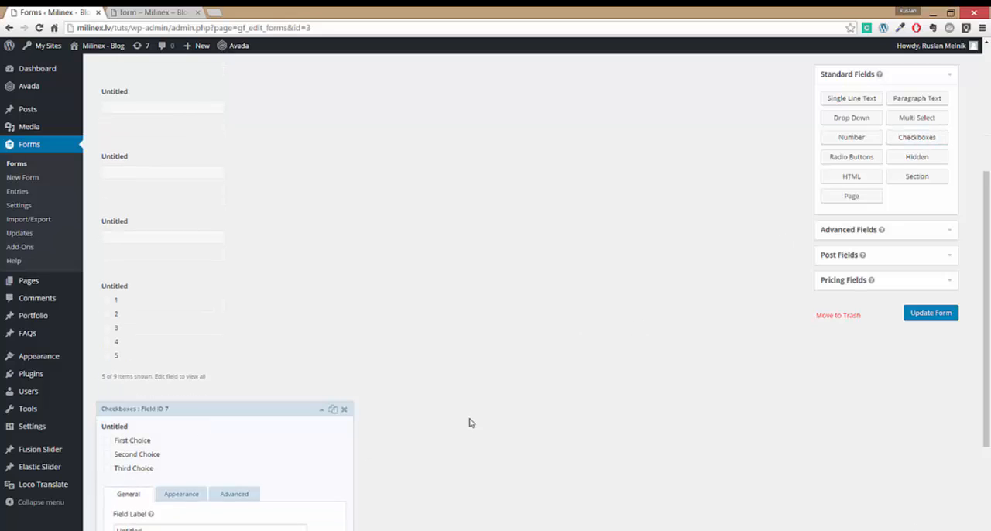
# - Replace the checkbox field's choices in bulk with the numbers 1 to 15, one per line
pyautogui.scroll(-3, 471, 418)
pyautogui.click(205, 437)
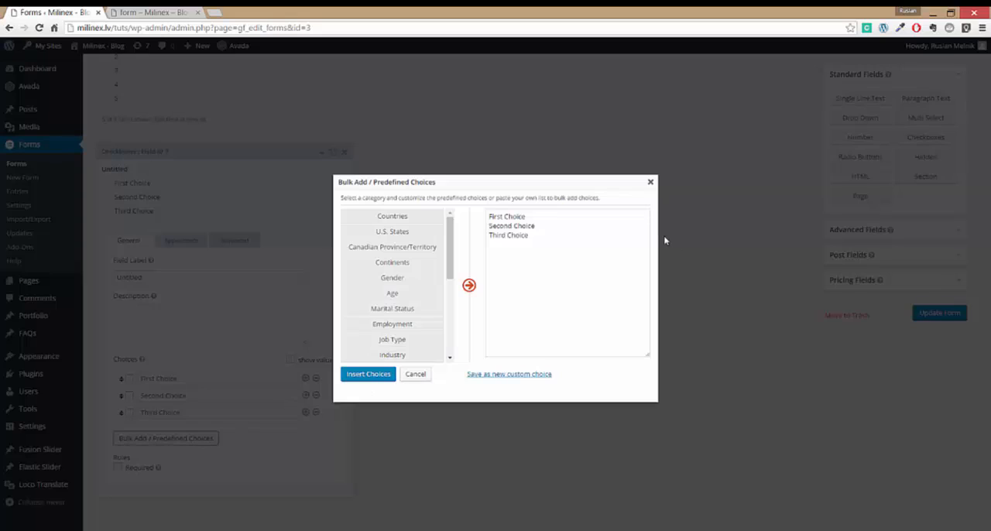
pyautogui.click(565, 231)
pyautogui.tripleClick(565, 230)
pyautogui.hotkey('ctrl', 'a')
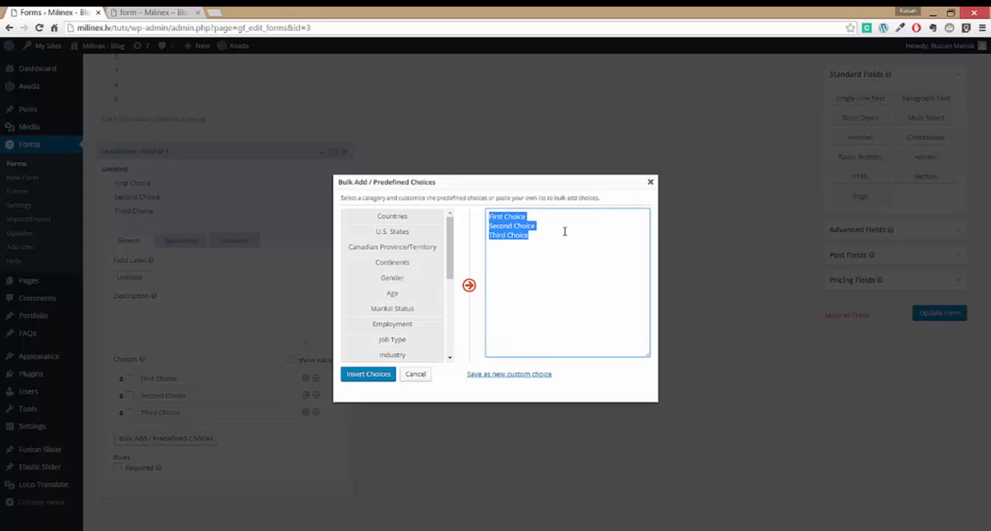
pyautogui.write('t')
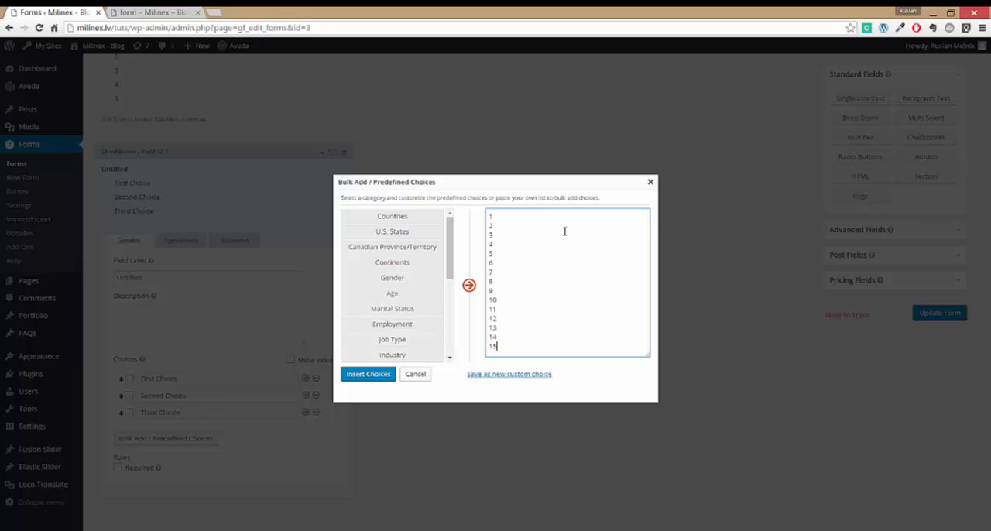
pyautogui.click(362, 376)
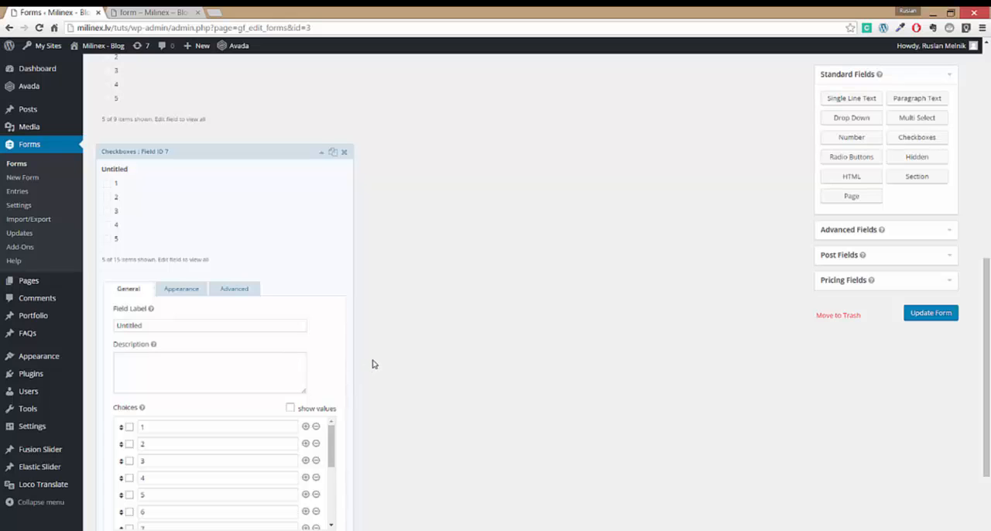
# - Set the checkbox field's custom CSS class to gf_list_inline
pyautogui.scroll(-2, 372, 364)
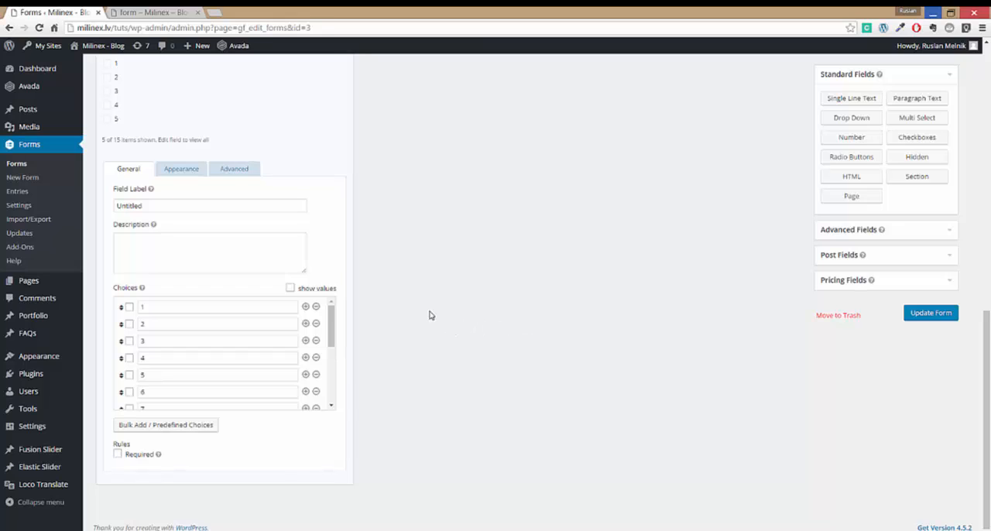
pyautogui.click(190, 174)
pyautogui.click(158, 449)
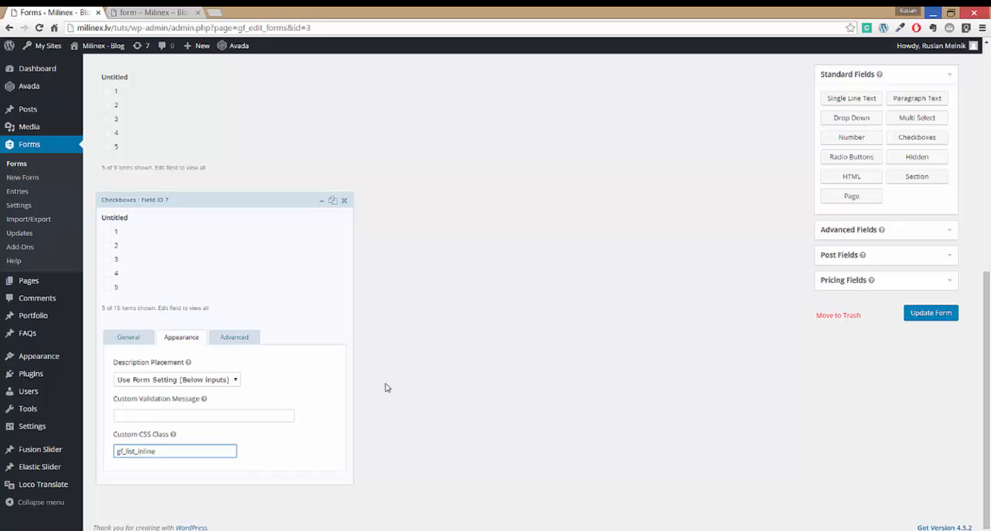
# - Save the form, reload the live form page to check the inline checkboxes, and return to the form editor
pyautogui.click(930, 316)
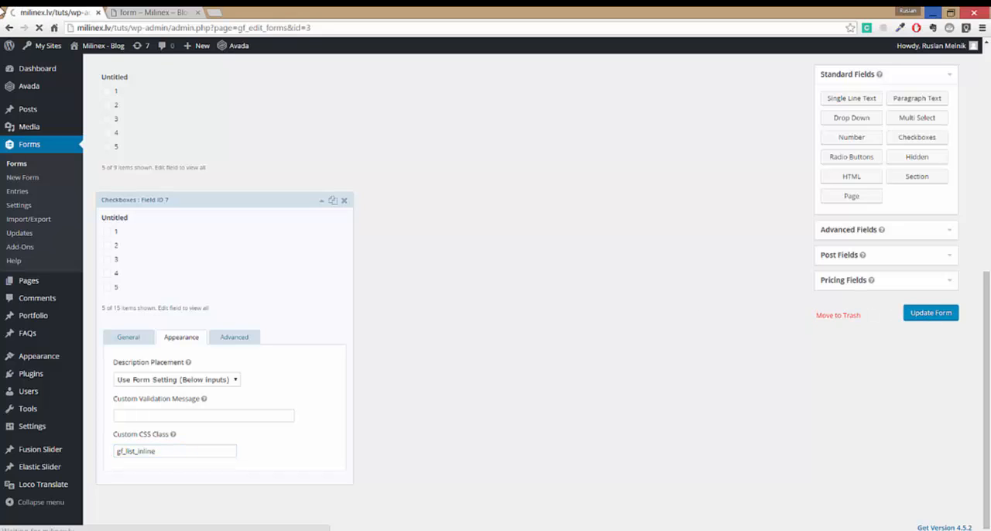
pyautogui.click(141, 14)
pyautogui.click(39, 28)
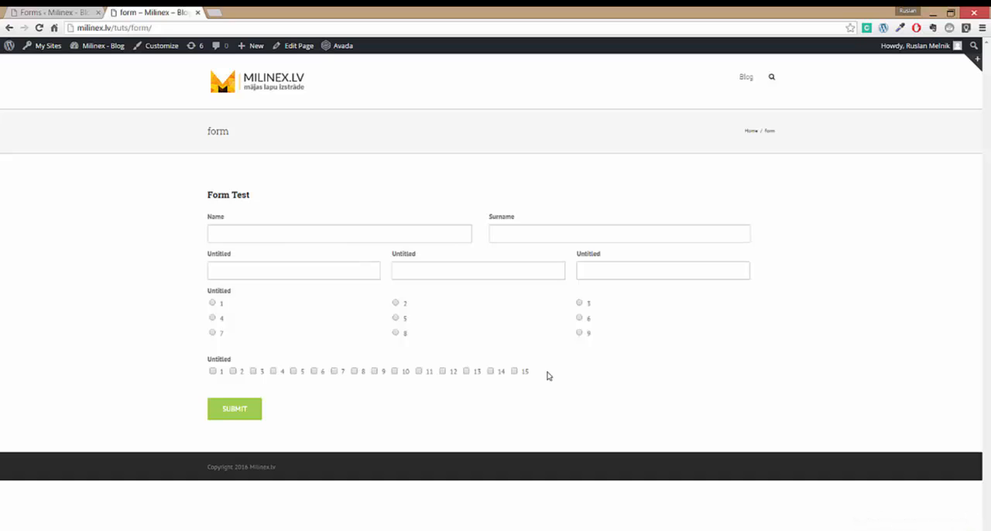
pyautogui.click(80, 14)
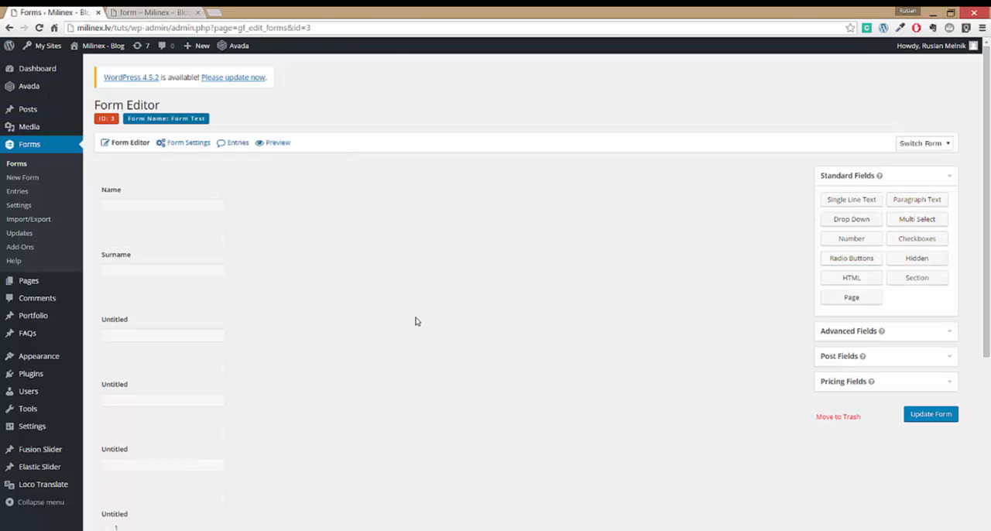
# - Add a Section field below the checkbox field and open its settings
pyautogui.scroll(-3, 415, 322)
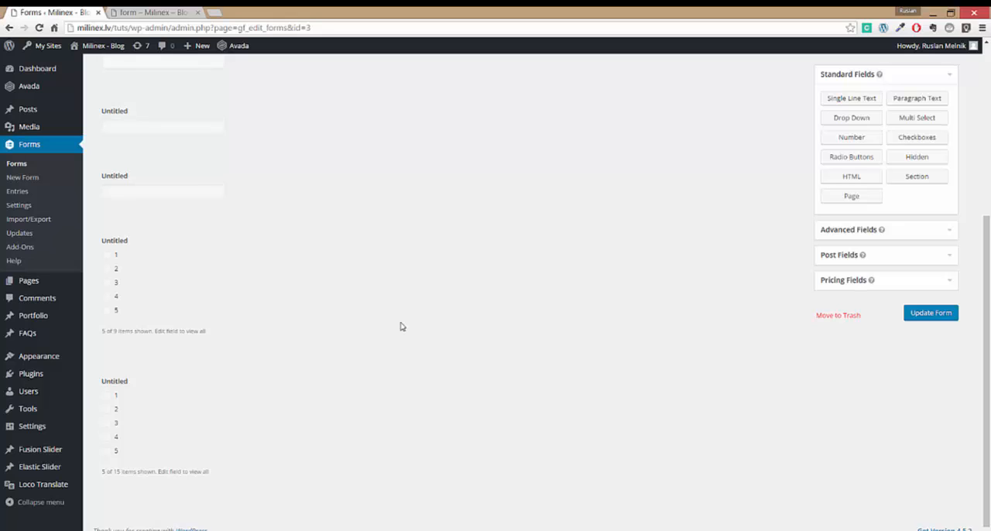
pyautogui.scroll(2, 400, 327)
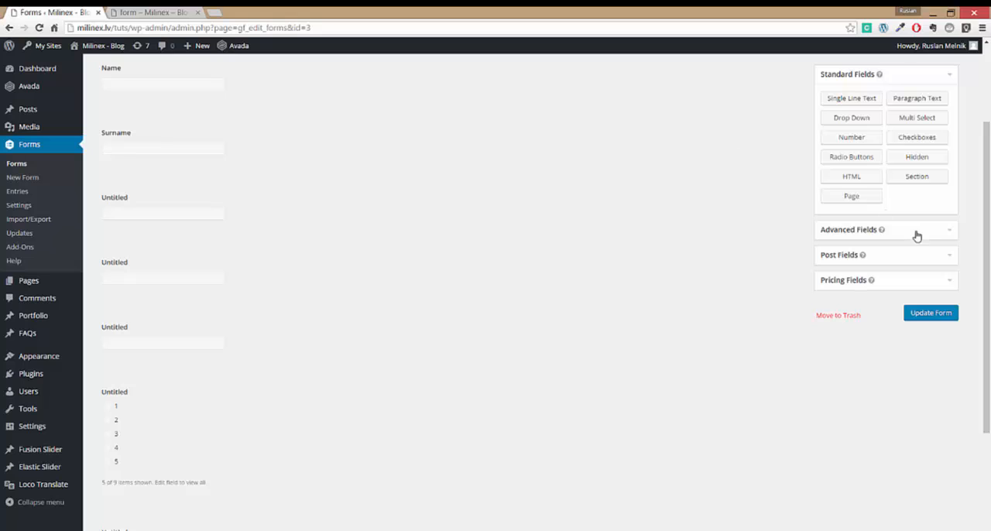
pyautogui.click(927, 181)
pyautogui.scroll(-3, 489, 356)
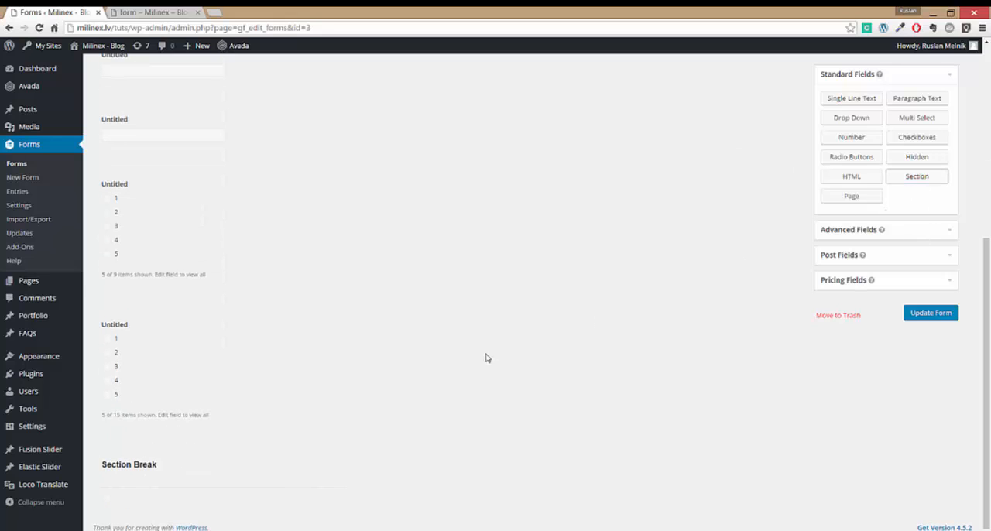
pyautogui.click(208, 482)
pyautogui.scroll(-2, 205, 434)
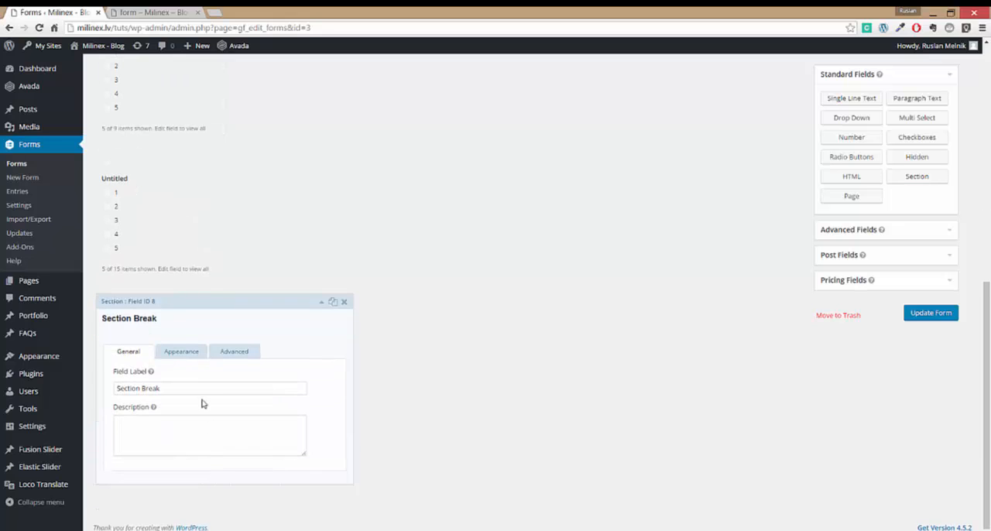
# - Set the section's field label to "Terms & Conditions"
pyautogui.tripleClick(199, 390)
pyautogui.write('Term')
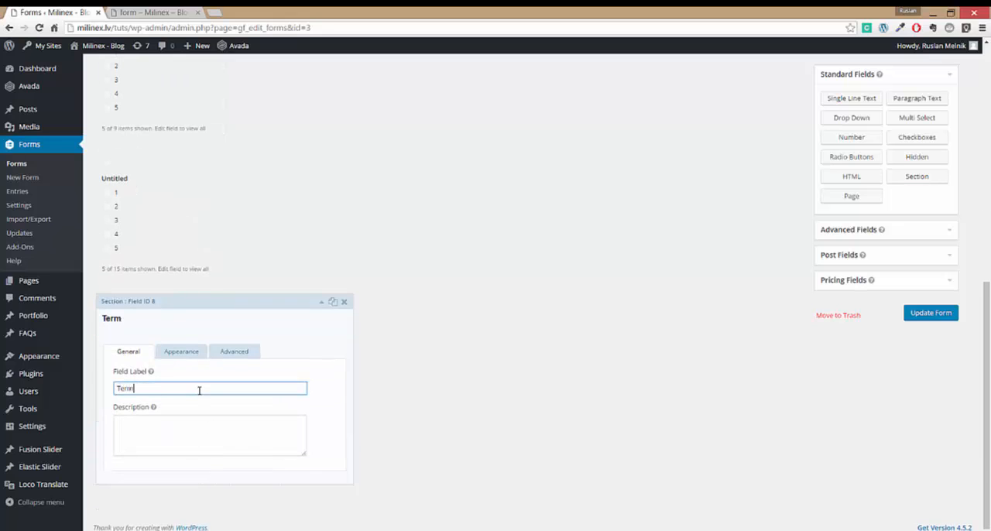
pyautogui.write('s & Conditions')
# - Generate five paragraphs of Lorem Ipsum on lipsum.com in a new browser tab and paste them all into the section's description
pyautogui.click(199, 425)
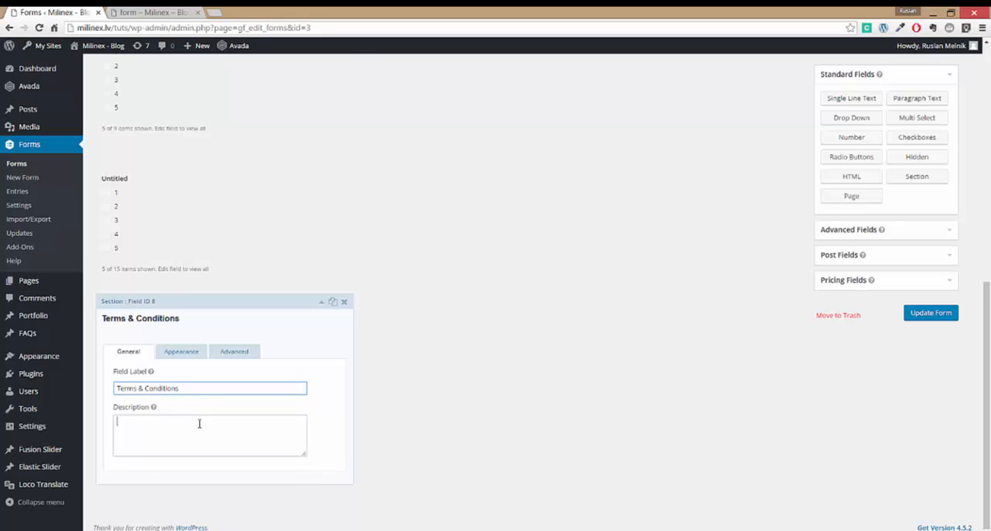
pyautogui.click(217, 13)
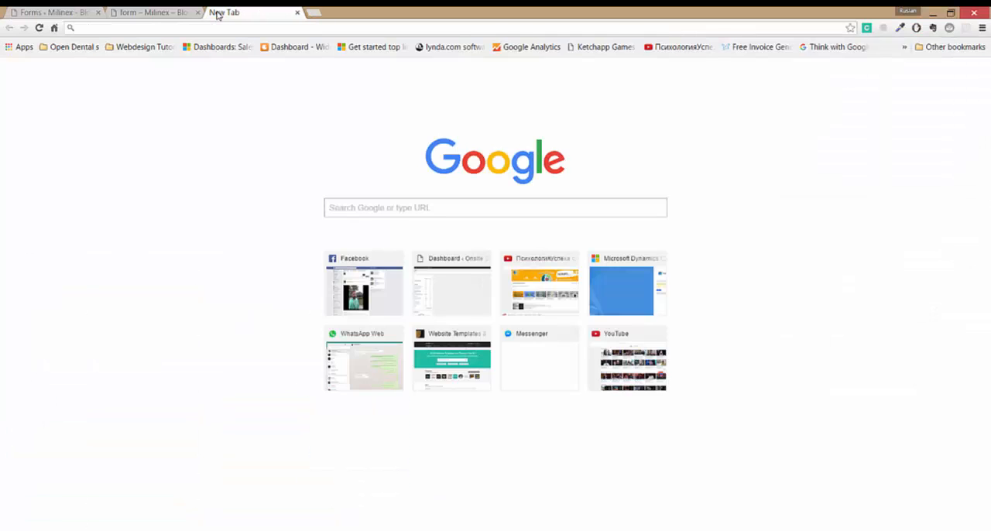
pyautogui.write('lipsum.com')
pyautogui.press('Return')
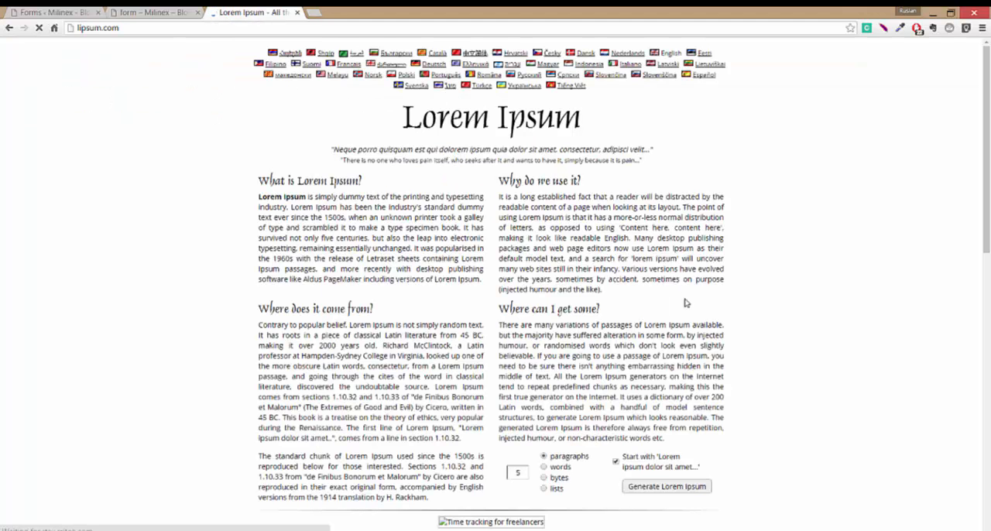
pyautogui.click(668, 487)
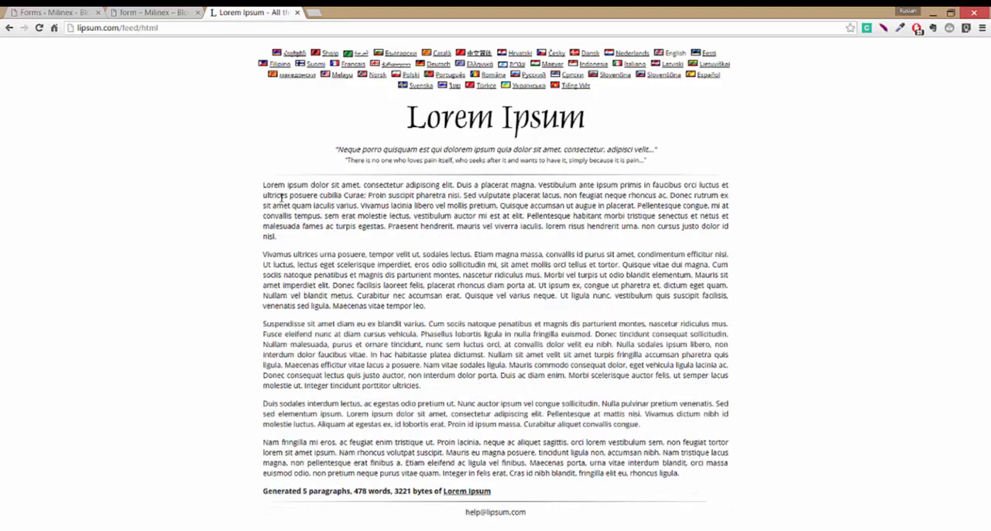
pyautogui.moveTo(255, 185); pyautogui.dragTo(700, 477)
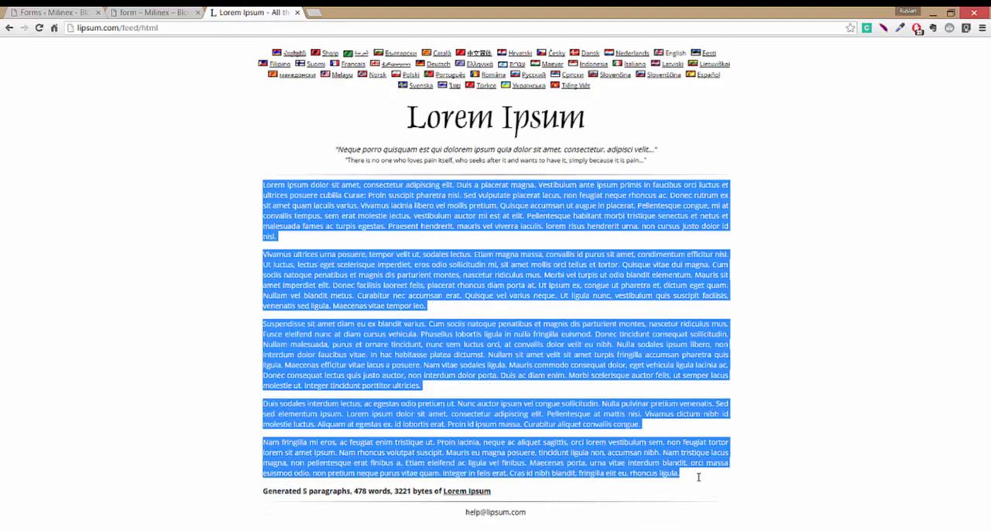
pyautogui.click(54, 13)
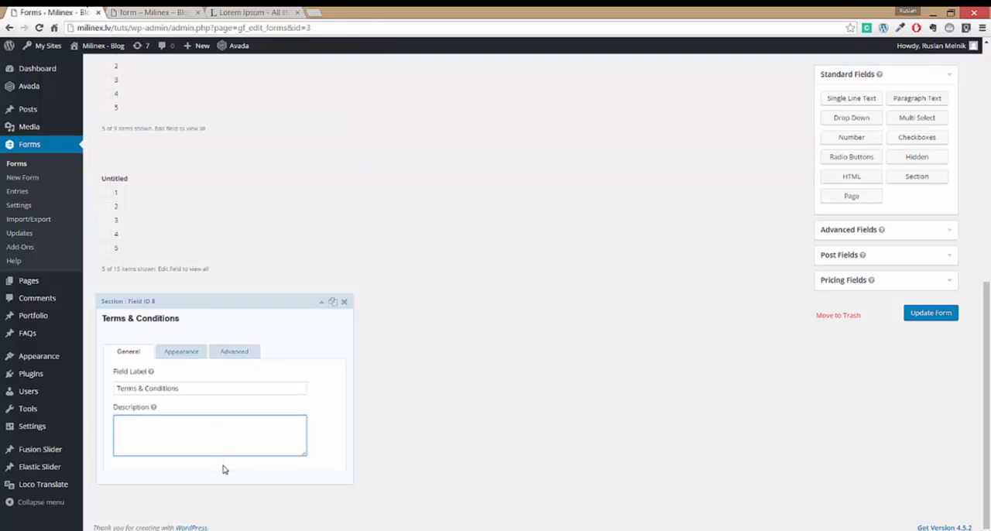
pyautogui.hotkey('ctrl', 'v')
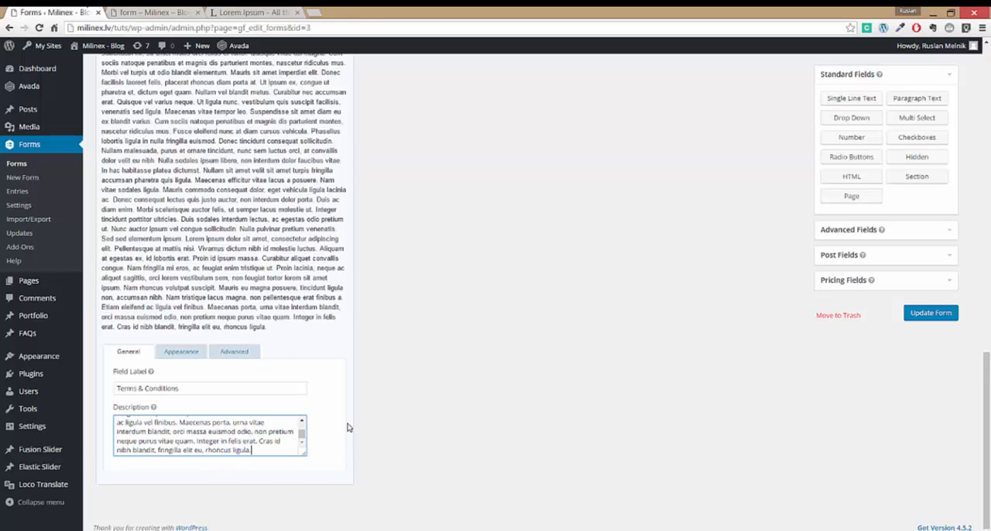
# - Save the form and reload the live form page to check the Terms & Conditions section
pyautogui.click(924, 310)
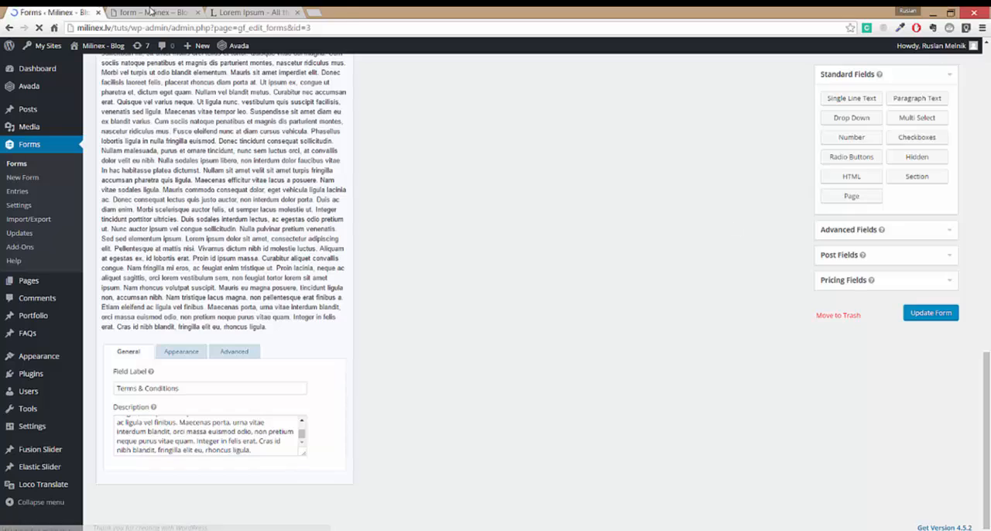
pyautogui.click(112, 12)
pyautogui.click(38, 28)
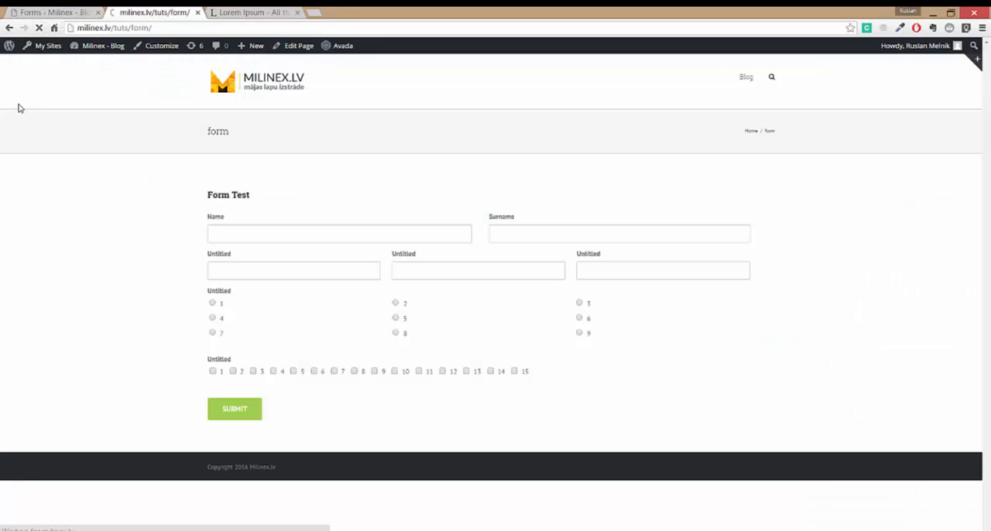
pyautogui.scroll(-3, 178, 319)
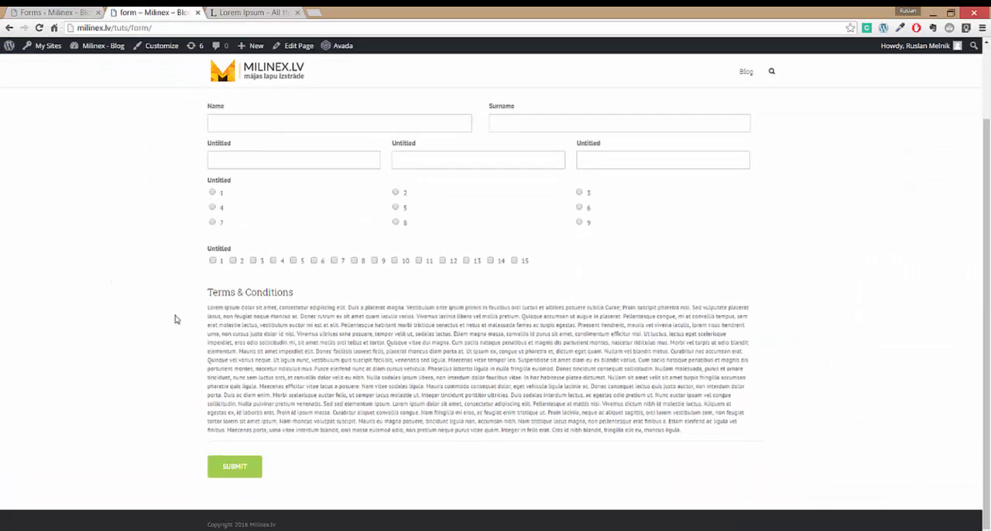
# - Back in the form editor, lengthen the section's description by pasting the Lorem Ipsum text again at its end
pyautogui.click(39, 12)
pyautogui.scroll(-15, 329, 394)
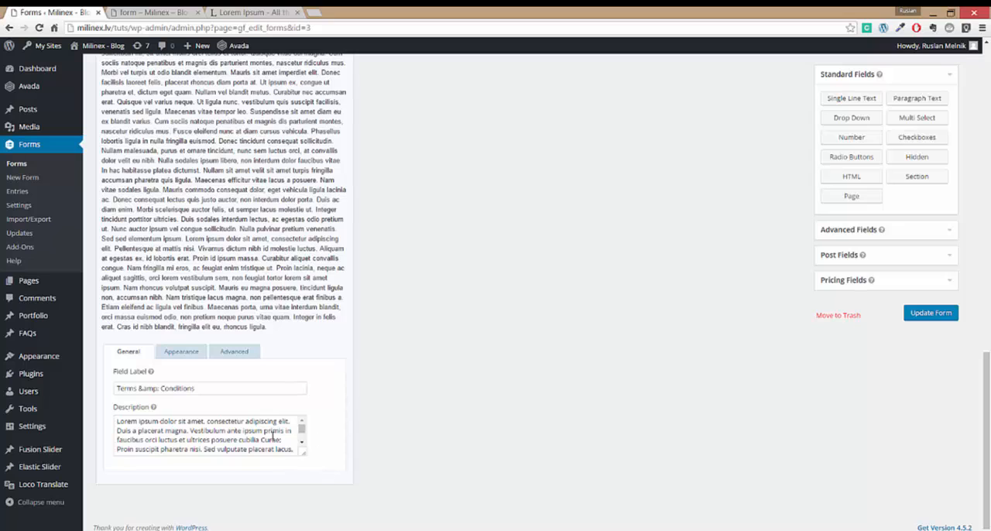
pyautogui.scroll(-8, 284, 444)
pyautogui.click(273, 444)
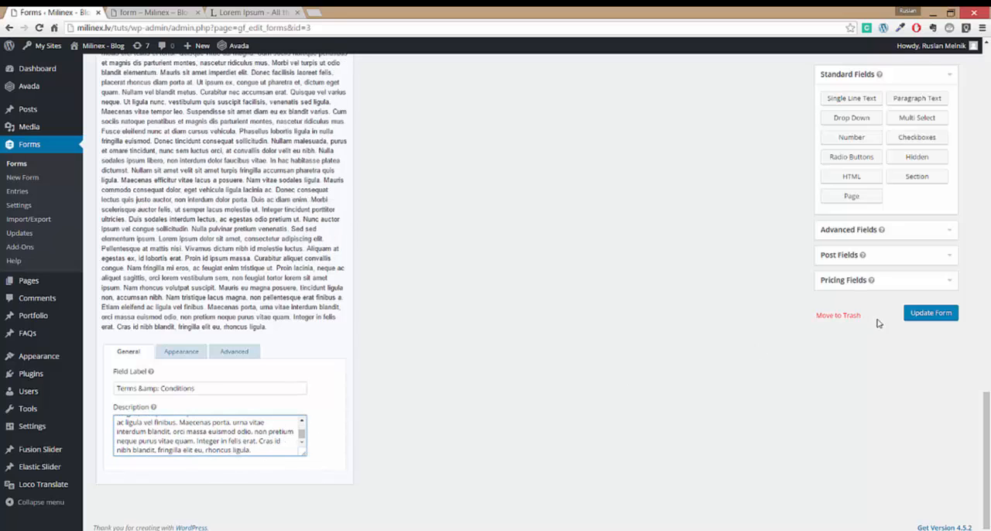
# - Save the form, reload the live form page and review the full length of the Terms & Conditions text
pyautogui.click(922, 320)
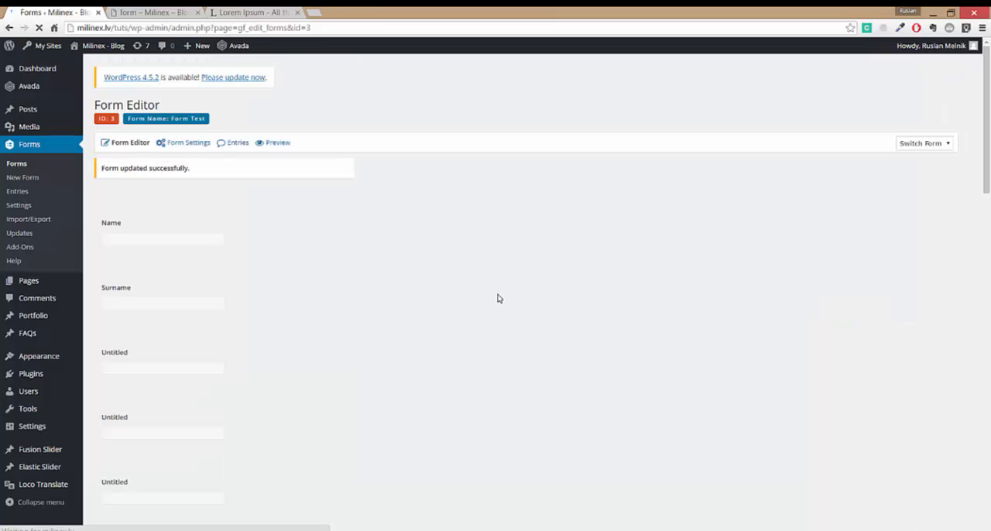
pyautogui.click(114, 14)
pyautogui.click(39, 28)
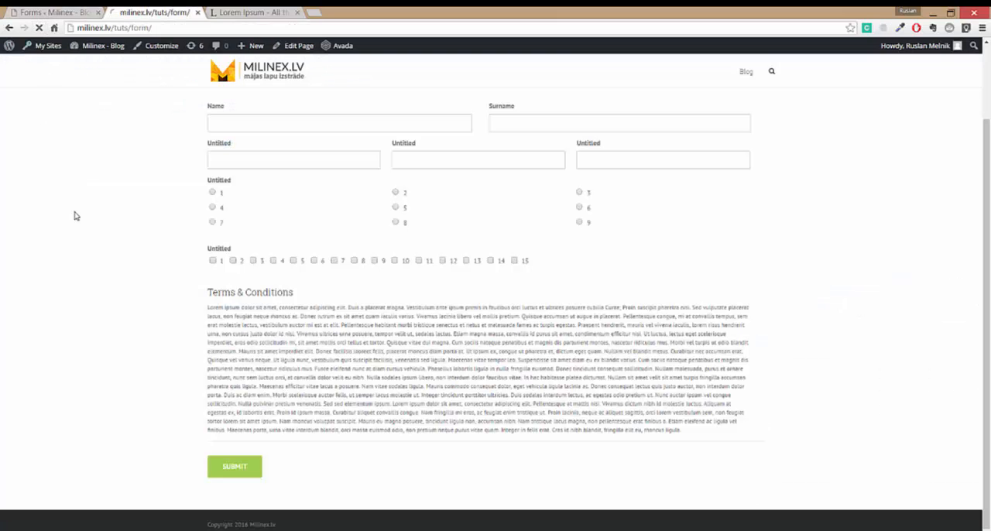
pyautogui.scroll(-3, 72, 271)
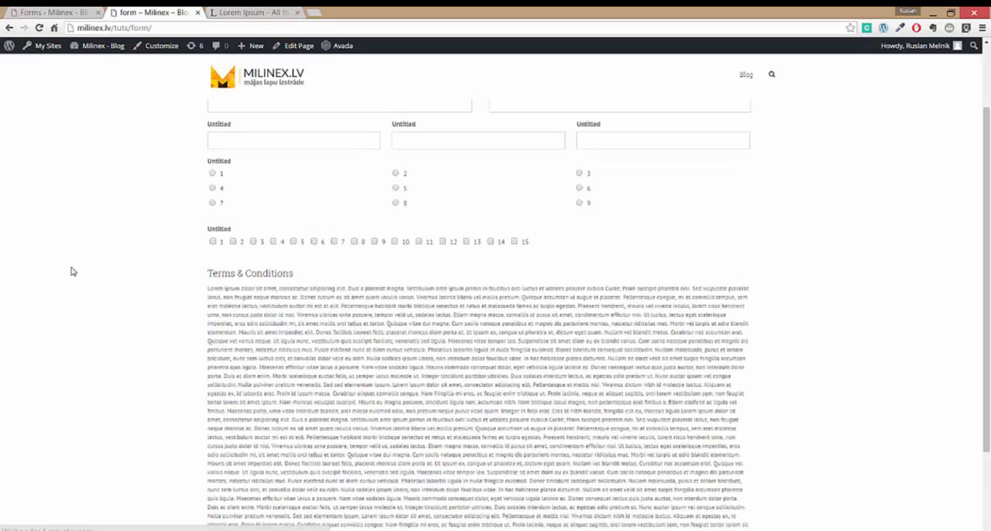
pyautogui.scroll(3, 118, 323)
pyautogui.scroll(2, 120, 323)
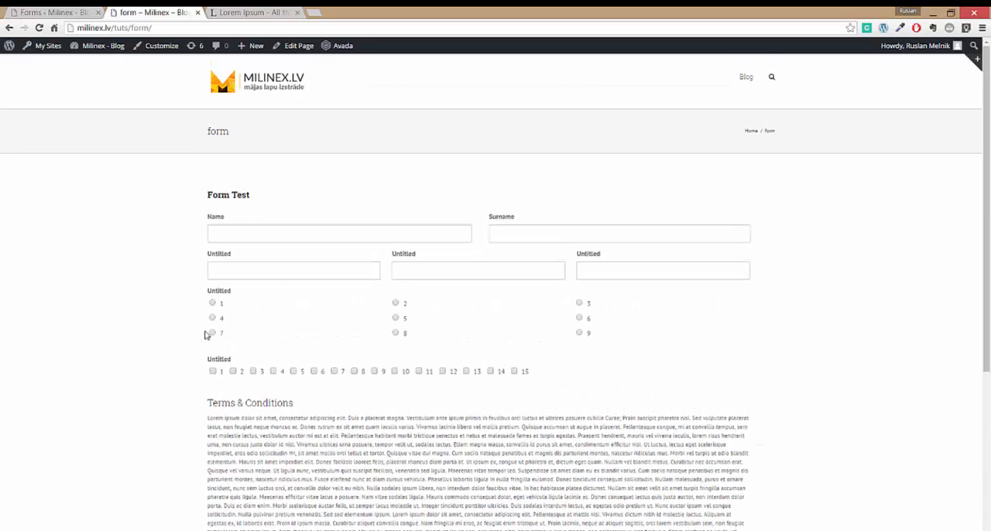
# - In the form editor, set the Terms & Conditions section's custom CSS class to gf_scroll_text
pyautogui.click(51, 13)
pyautogui.scroll(-5, 350, 415)
pyautogui.scroll(-5, 350, 415)
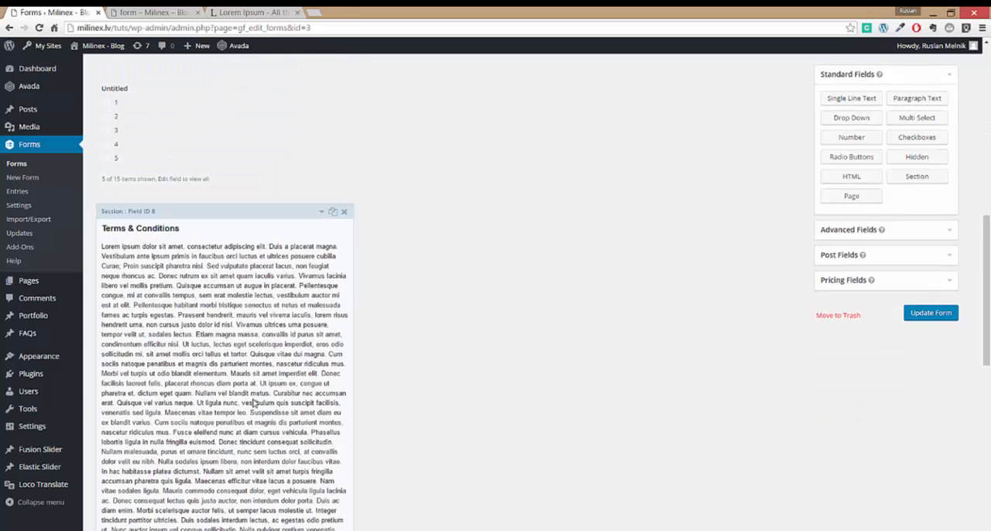
pyautogui.scroll(-3, 355, 399)
pyautogui.scroll(-3, 354, 398)
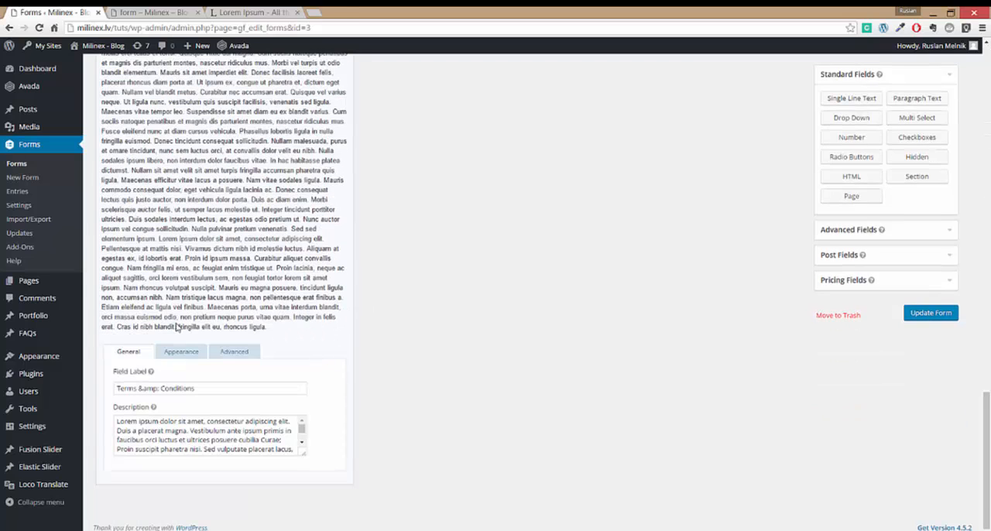
pyautogui.click(180, 351)
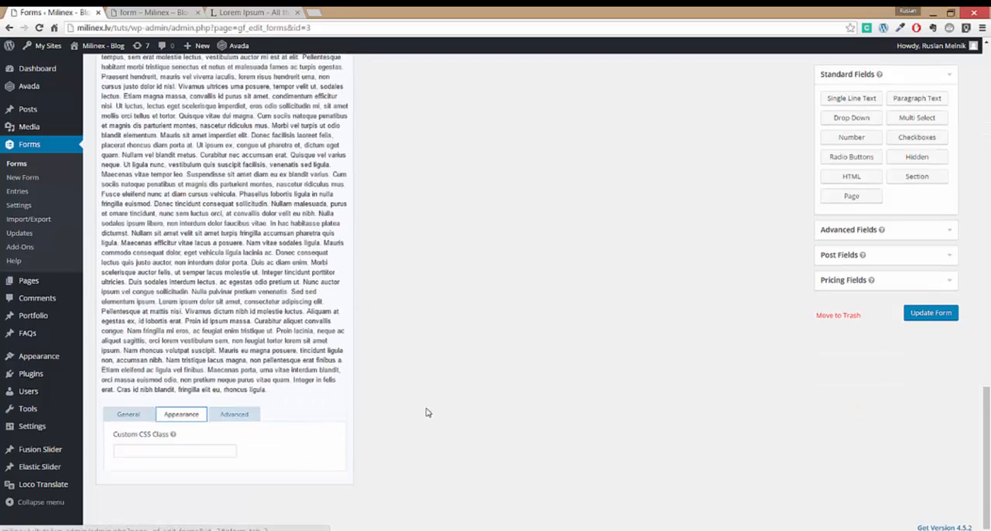
pyautogui.click(183, 449)
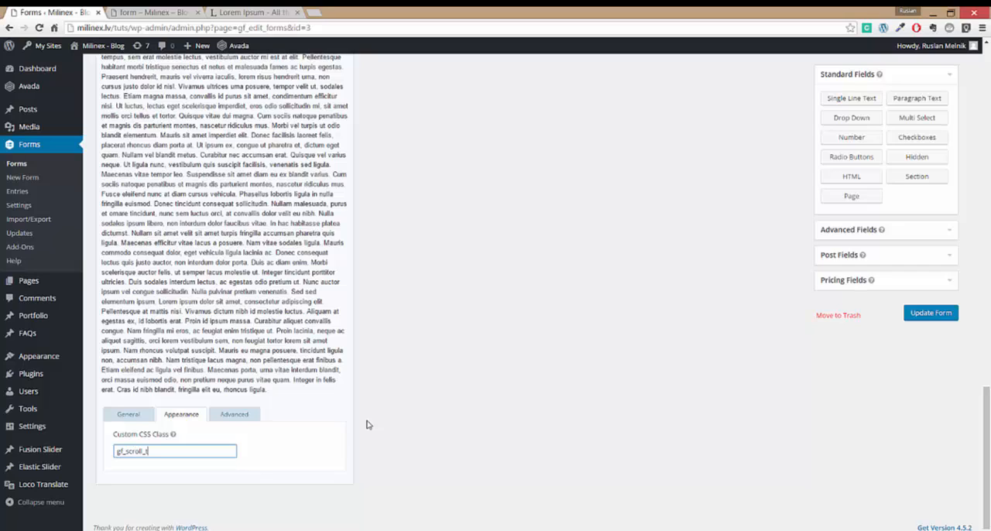
pyautogui.click(368, 425)
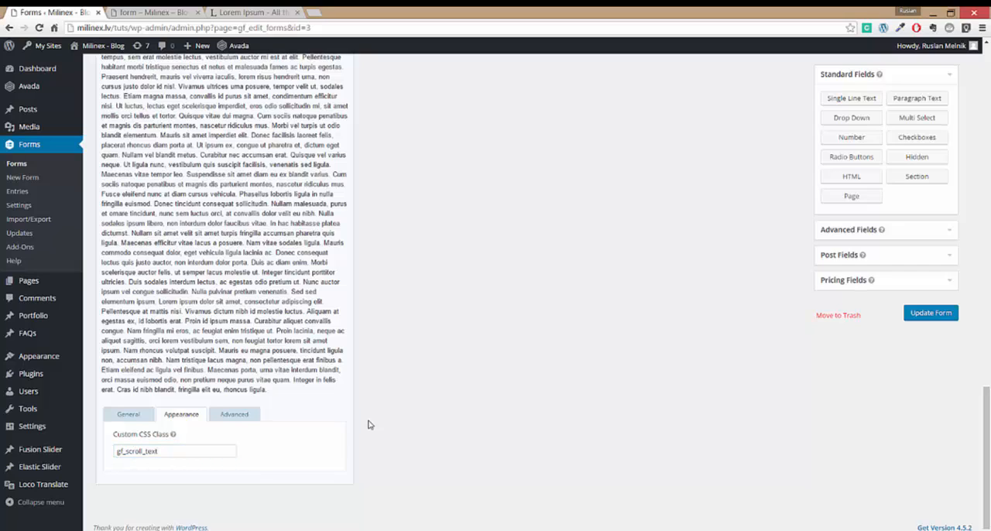
# - Save the form, reload the live form page and check the scrollable Terms & Conditions box
pyautogui.click(929, 316)
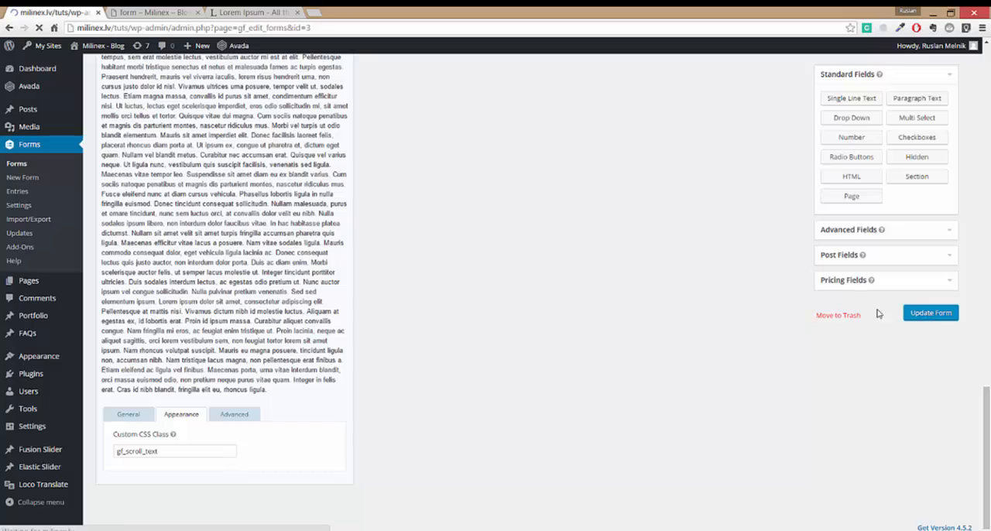
pyautogui.click(155, 13)
pyautogui.click(40, 29)
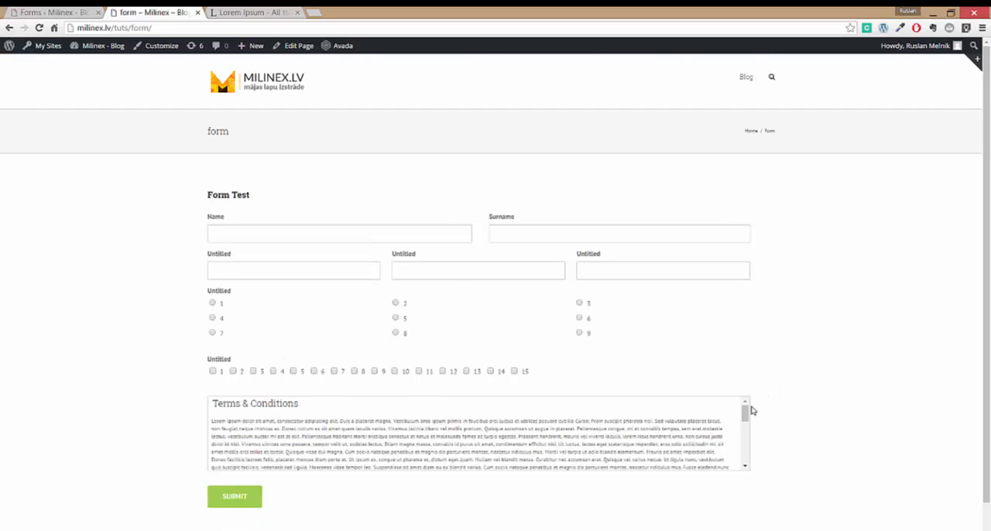
pyautogui.moveTo(745, 413)
pyautogui.mouseDown()
pyautogui.moveTo(747, 462)
pyautogui.moveTo(744, 413)
pyautogui.mouseUp()
# - Try out the three-column text fields on the live form and select radio choices 2 and 9
pyautogui.click(303, 263)
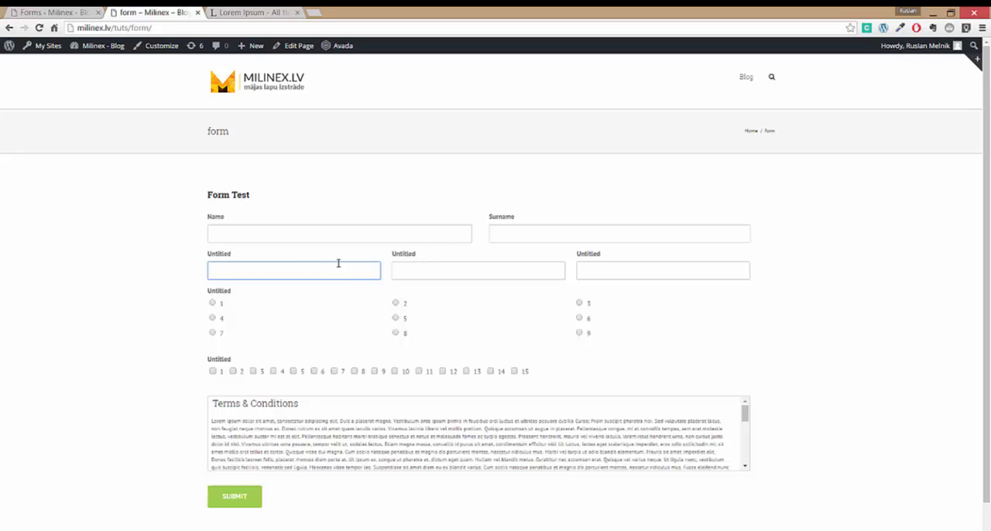
pyautogui.click(422, 265)
pyautogui.click(607, 270)
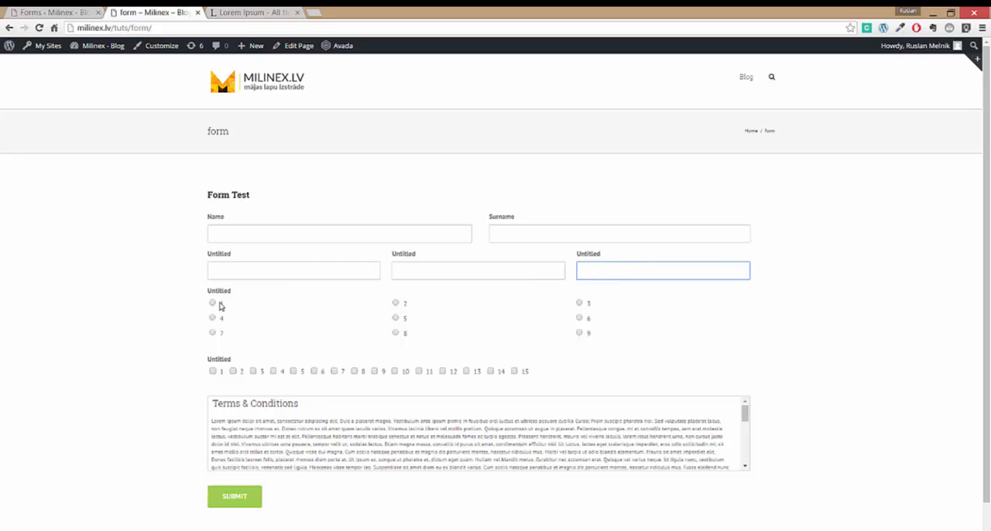
pyautogui.click(405, 304)
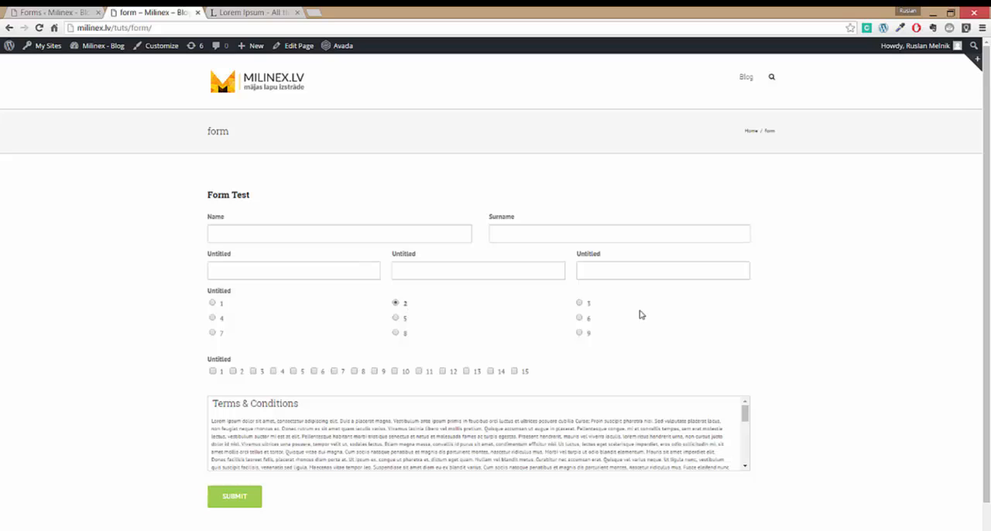
pyautogui.click(736, 336)
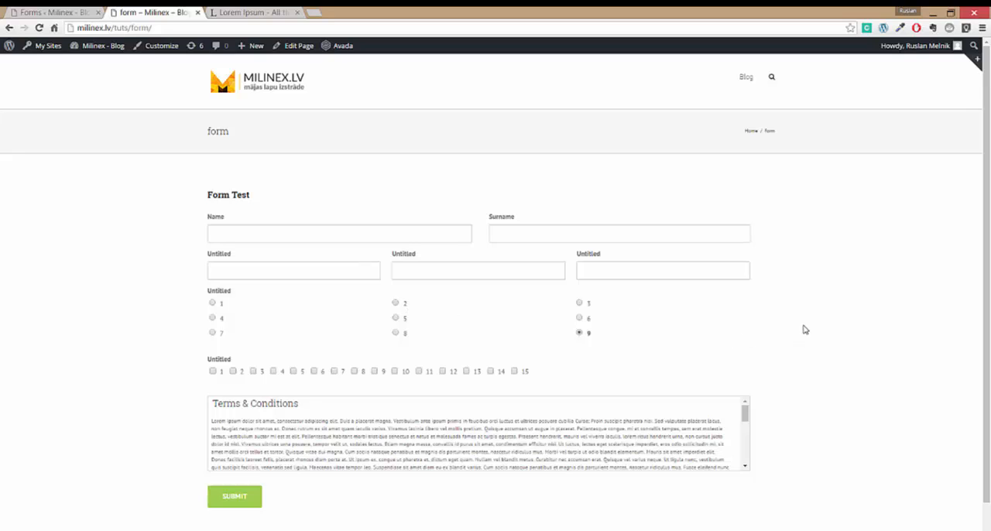